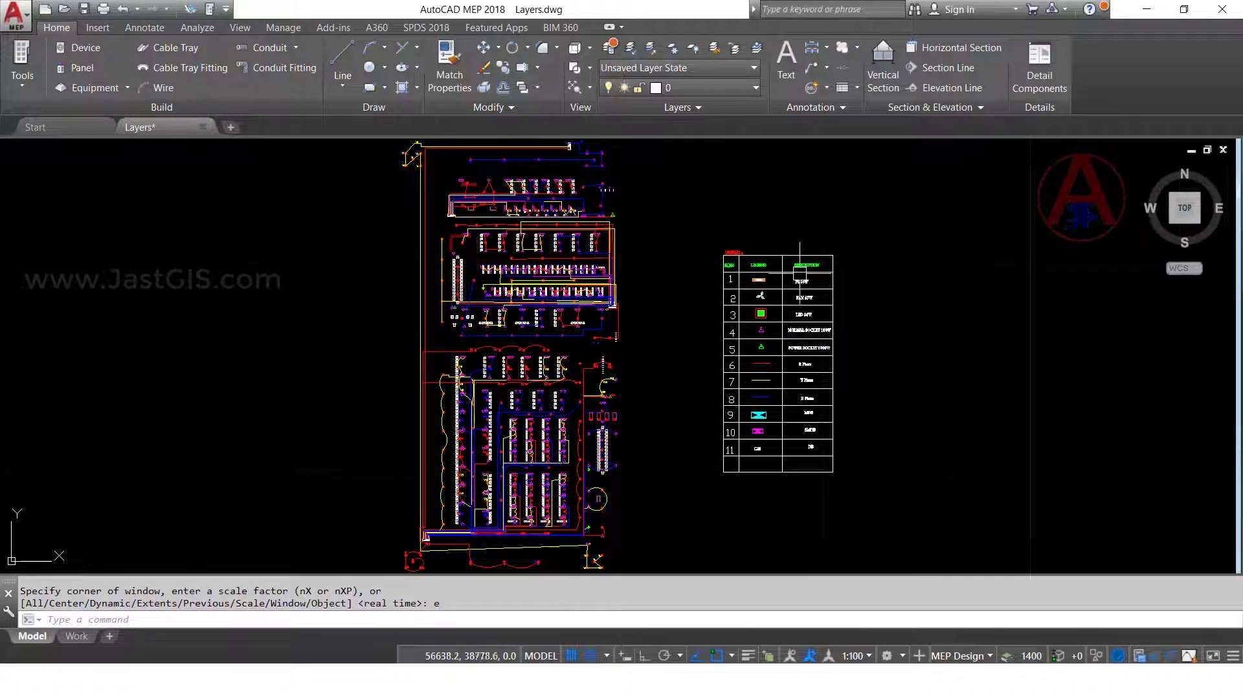
# - Scroll and pan through the legend table to review its rows down to DB
pyautogui.scroll(5, 777, 265)
pyautogui.scroll(-2, 709, 304)
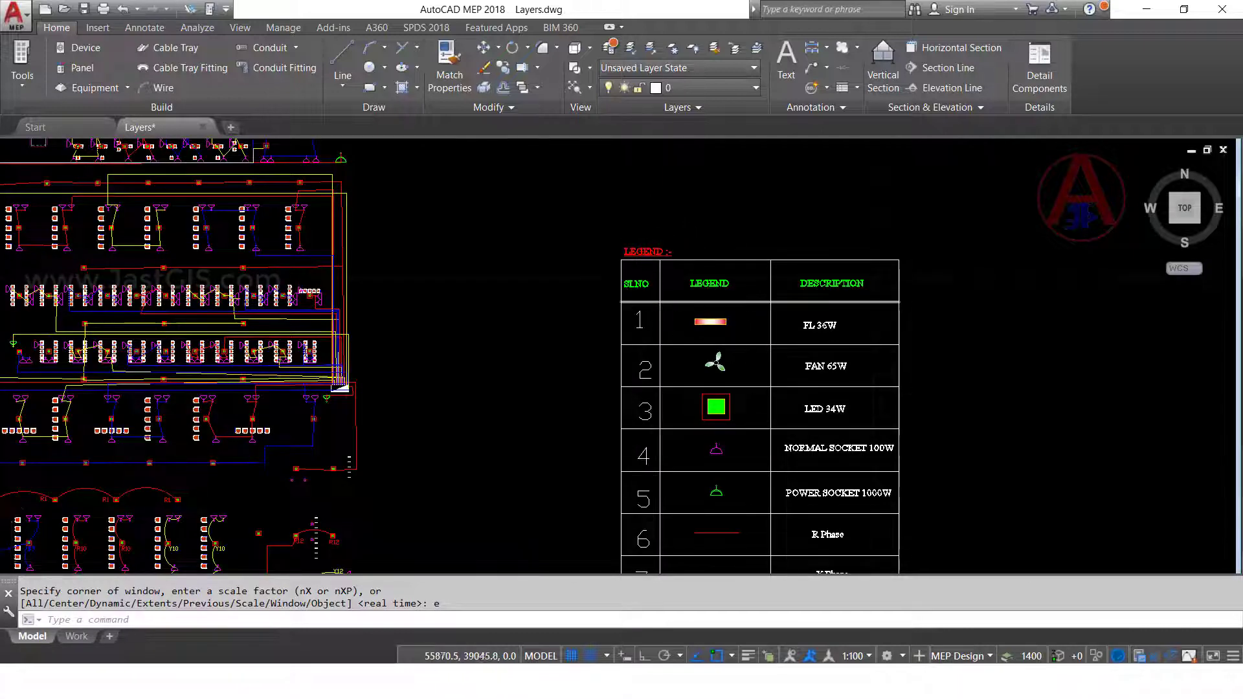
pyautogui.scroll(-2, 706, 389)
pyautogui.scroll(2, 697, 311)
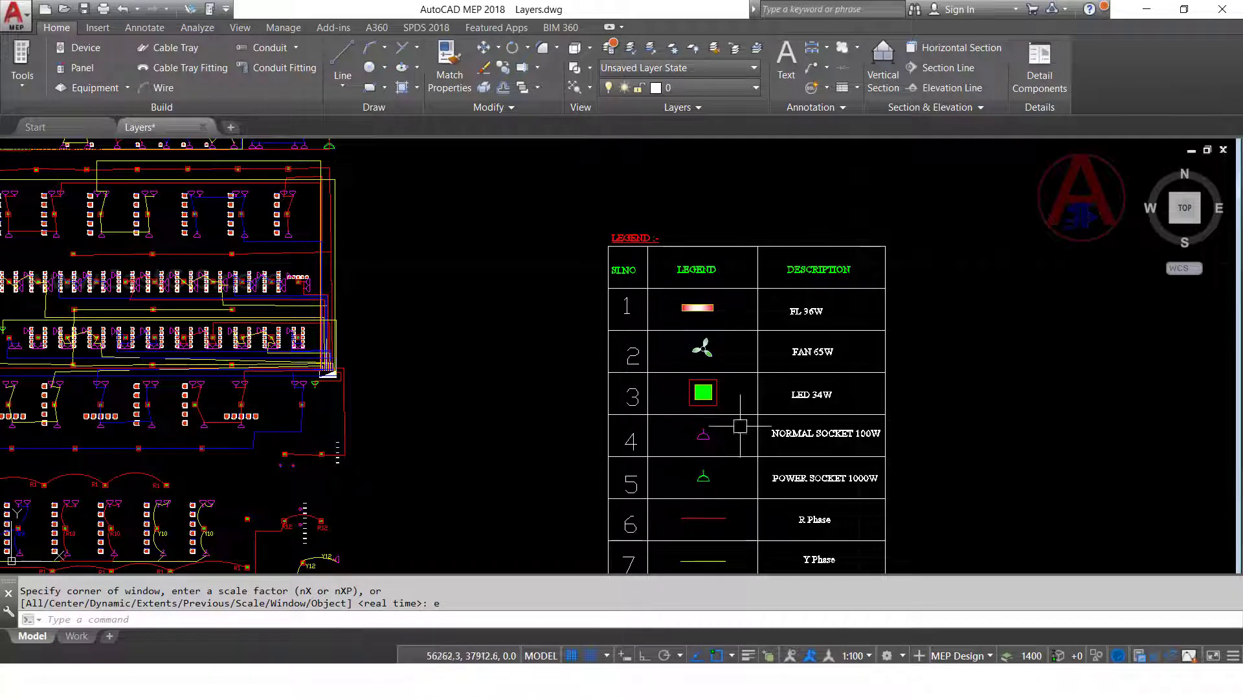
pyautogui.scroll(-2, 777, 304)
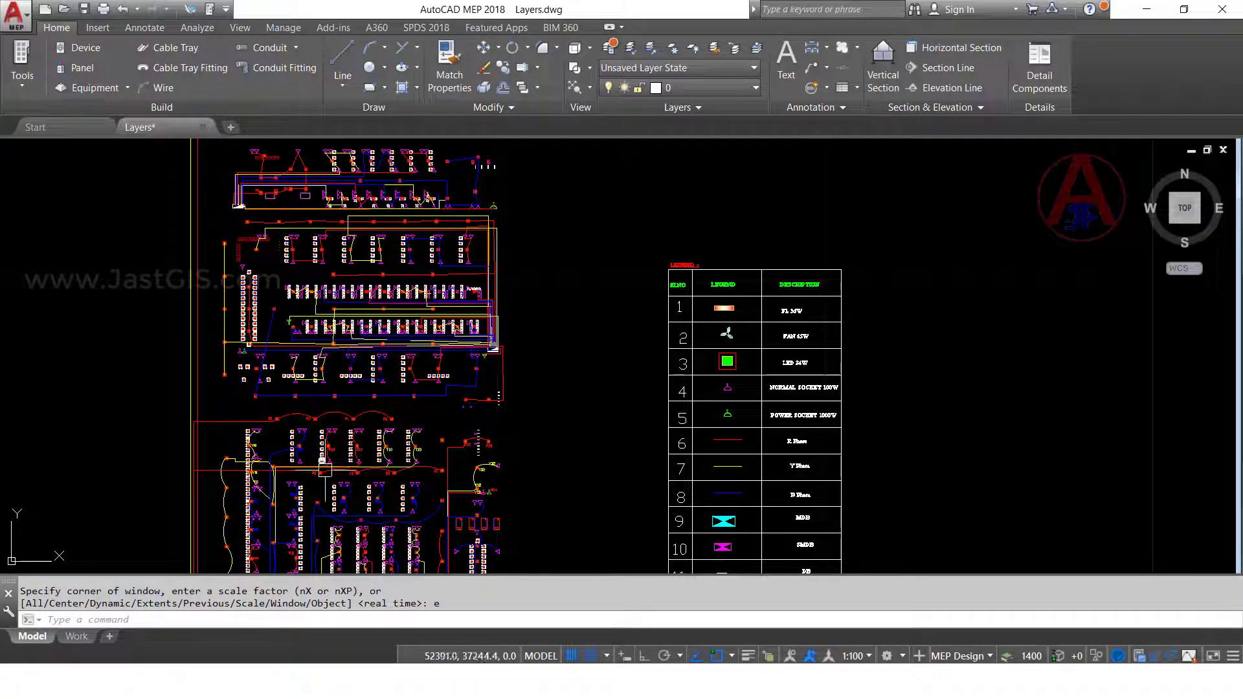
pyautogui.scroll(1, 770, 348)
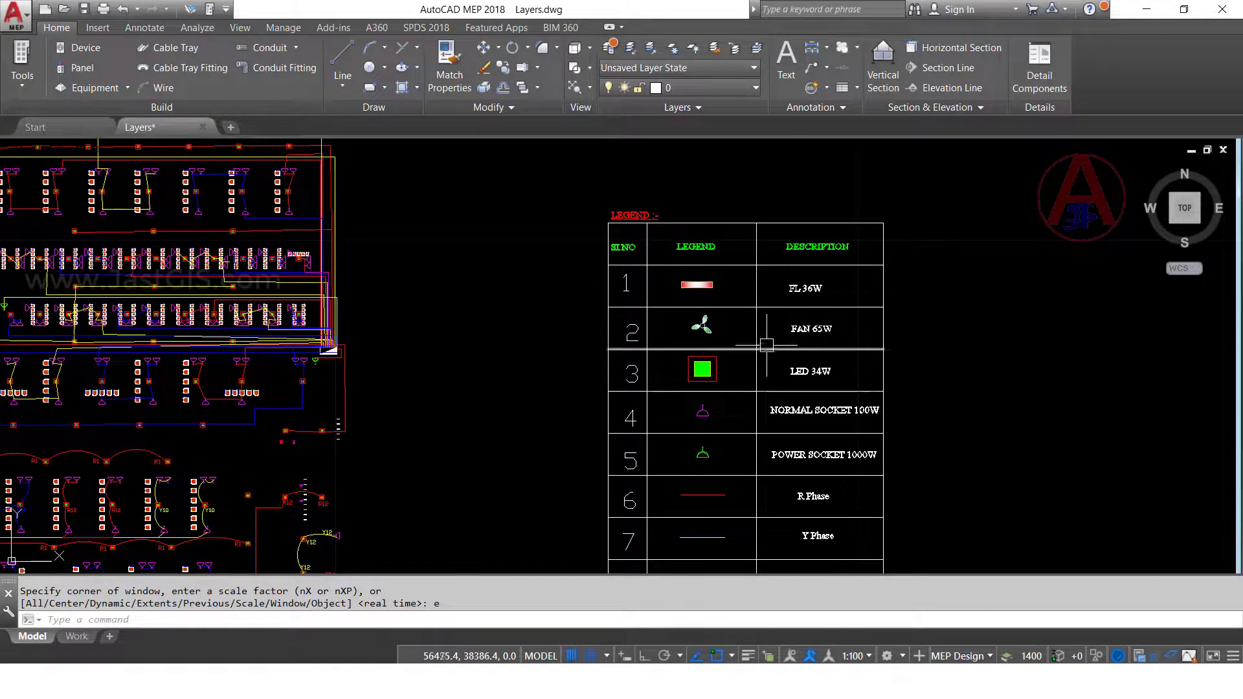
pyautogui.scroll(2, 786, 195)
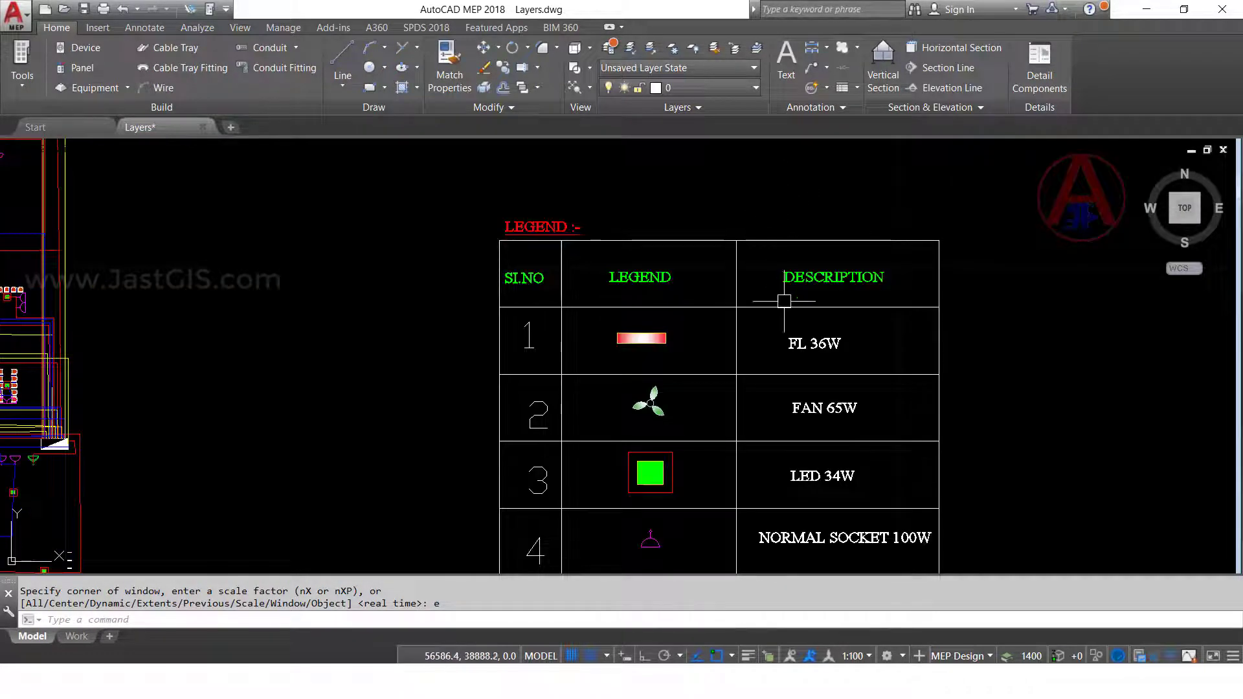
pyautogui.moveTo(997, 358); pyautogui.dragTo(971, 328, button='middle')
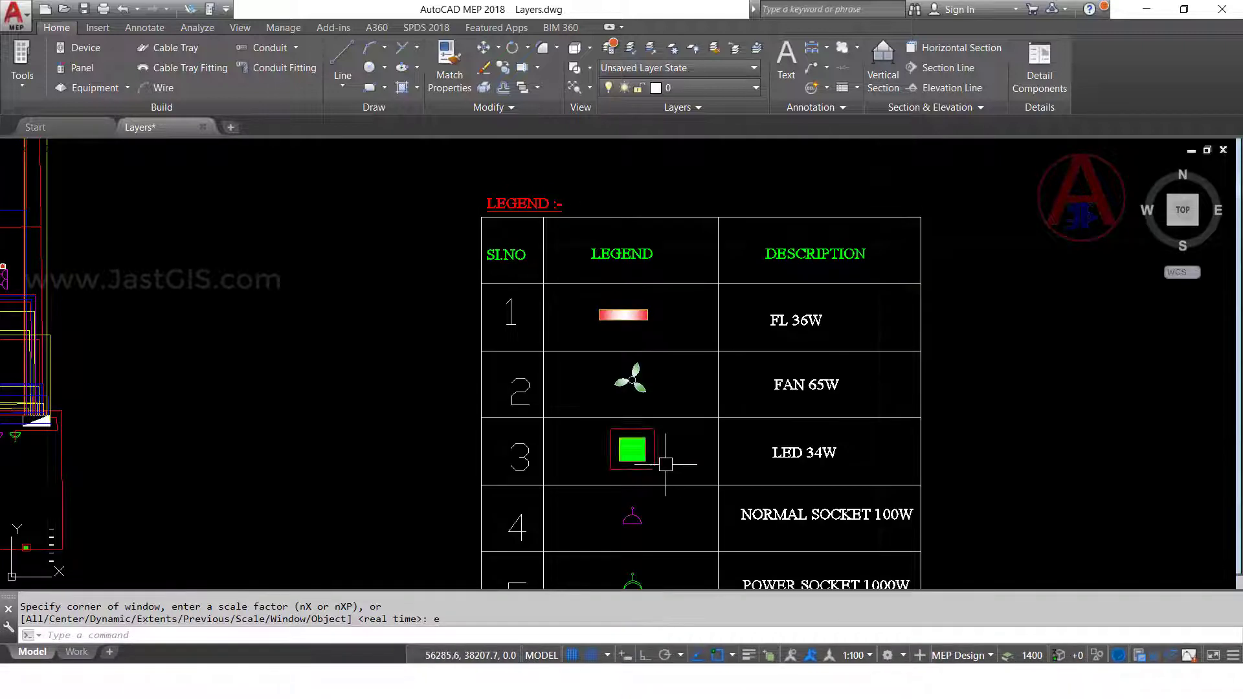
pyautogui.moveTo(1008, 499); pyautogui.dragTo(990, 311, button='middle')
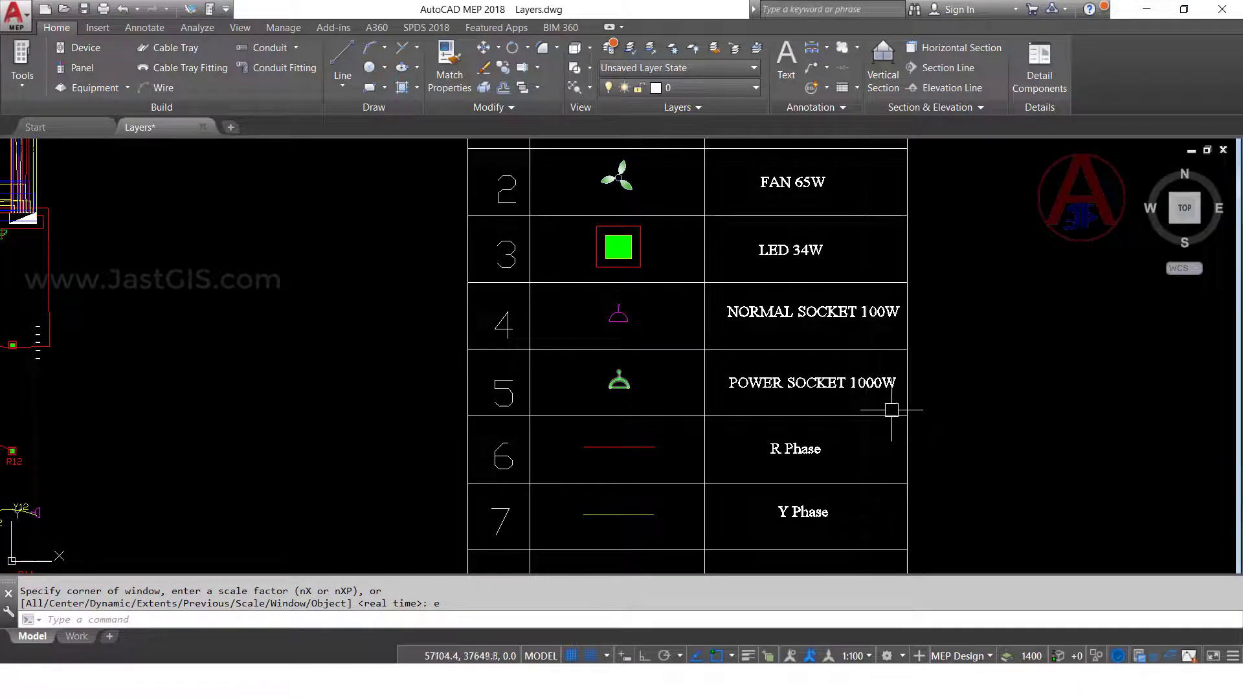
pyautogui.moveTo(954, 466); pyautogui.dragTo(966, 330, button='middle')
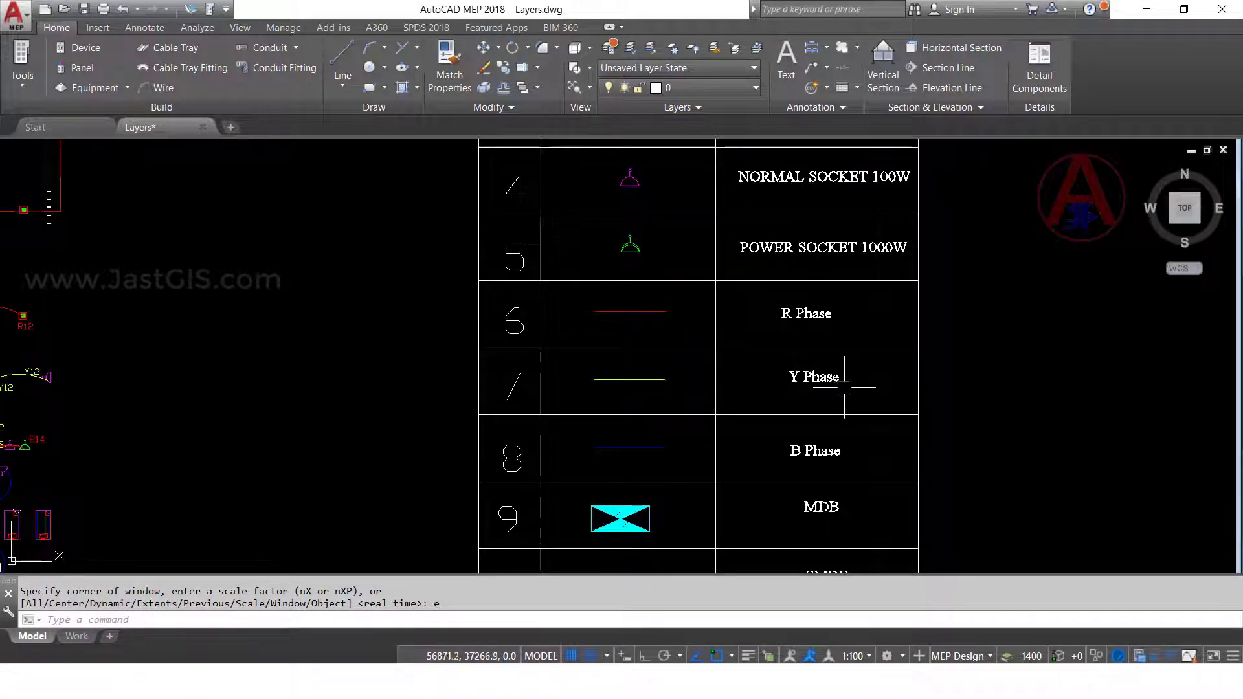
pyautogui.moveTo(844, 450); pyautogui.dragTo(944, 339, button='middle')
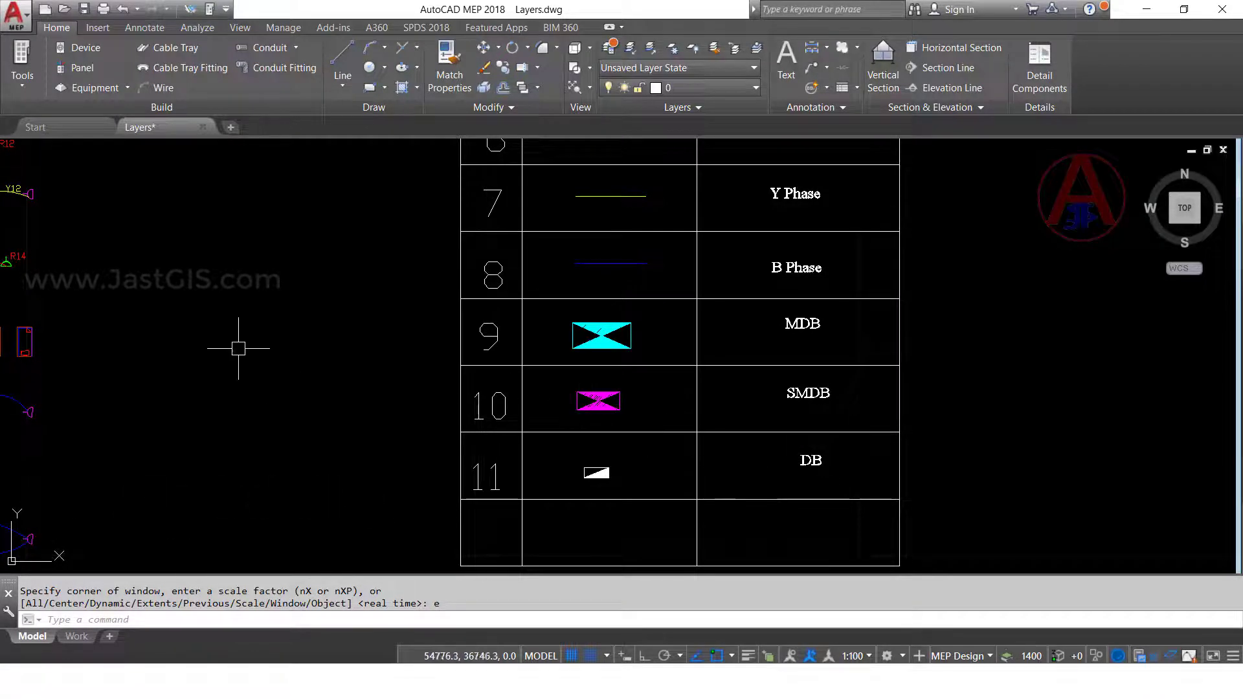
# - Pan back to the floor plan and select the DB panel block to inspect it
pyautogui.moveTo(188, 363); pyautogui.dragTo(713, 372, button='middle')
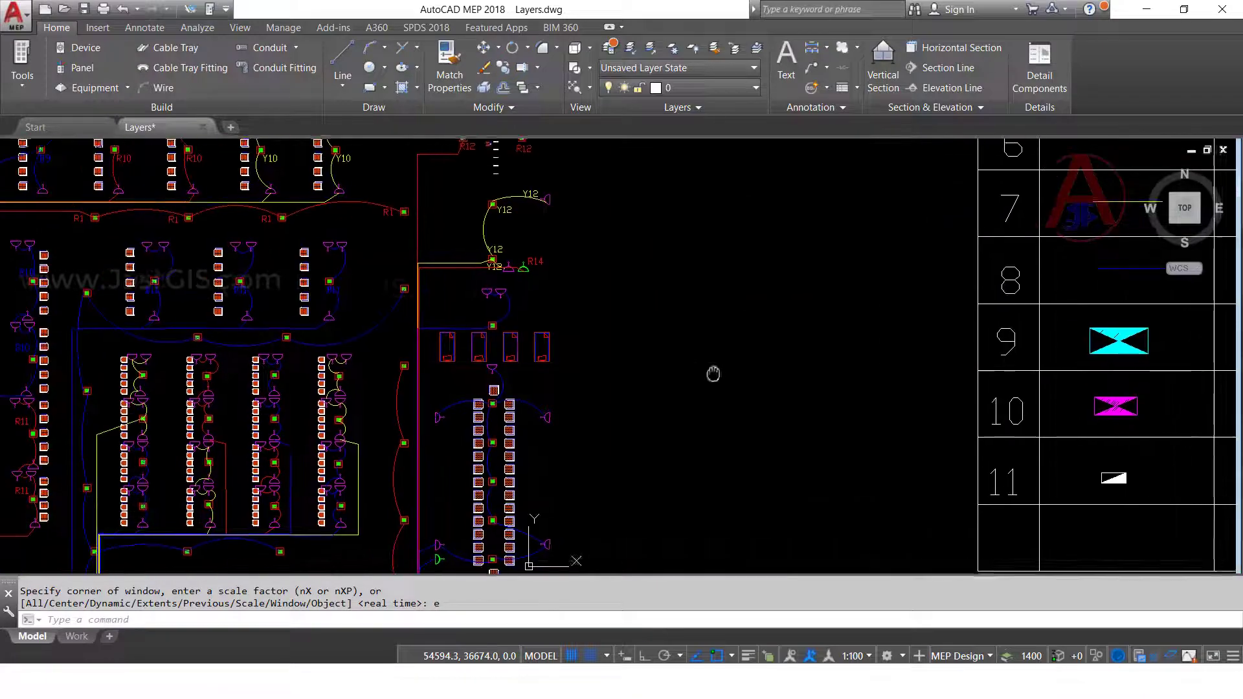
pyautogui.moveTo(398, 395)
pyautogui.mouseDown(button='middle')
pyautogui.moveTo(528, 301)
pyautogui.moveTo(610, 172)
pyautogui.mouseUp(button='middle')
pyautogui.moveTo(542, 509); pyautogui.dragTo(487, 318, button='middle')
pyautogui.moveTo(311, 466)
pyautogui.mouseDown(button='middle')
pyautogui.moveTo(311, 369)
pyautogui.moveTo(660, 424)
pyautogui.mouseUp(button='middle')
pyautogui.scroll(5, 307, 366)
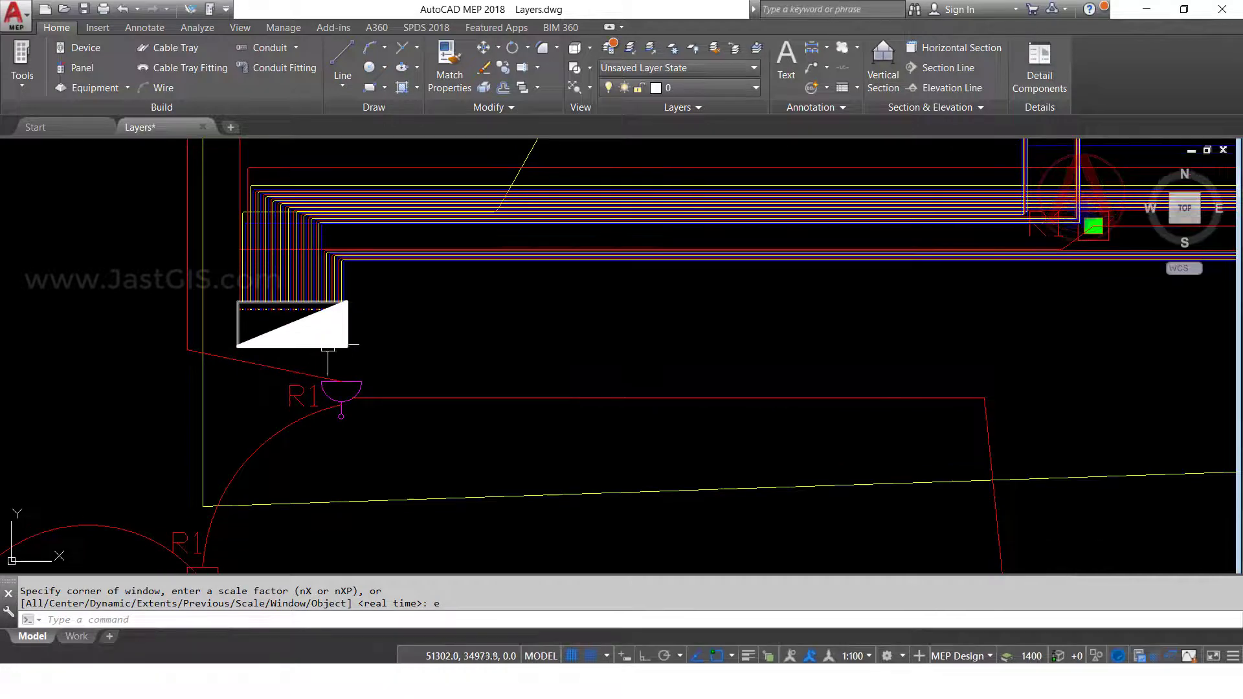
pyautogui.click(339, 352)
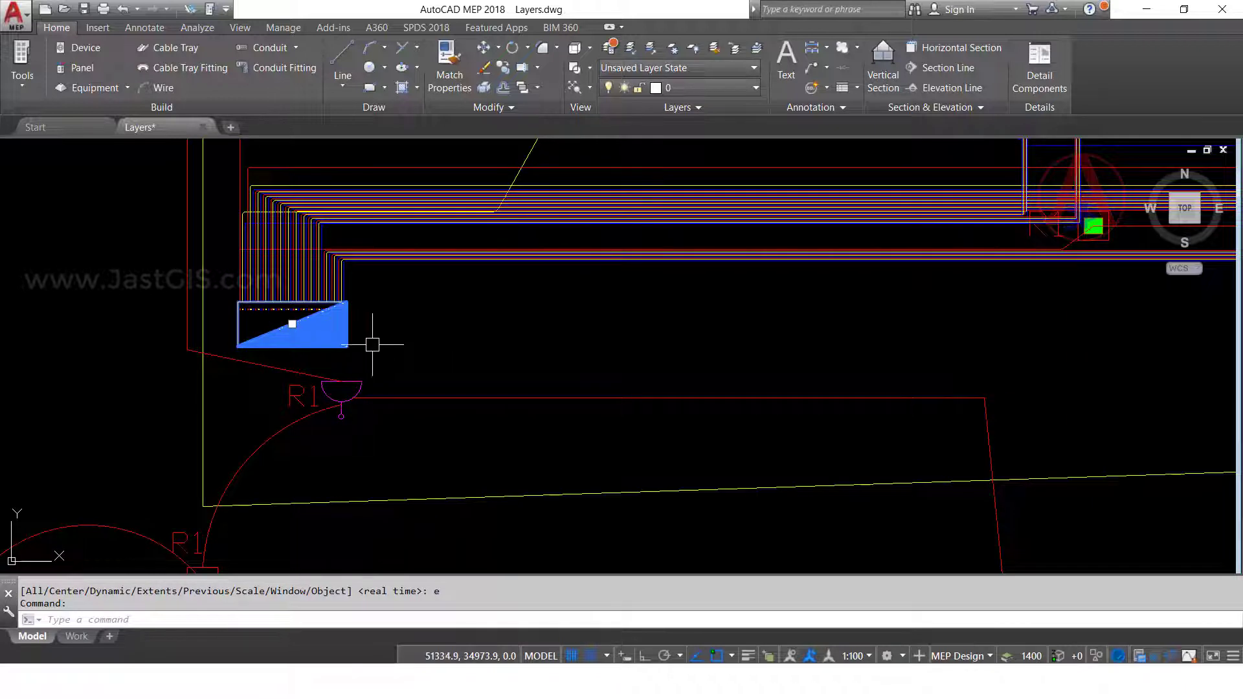
pyautogui.press('Escape')
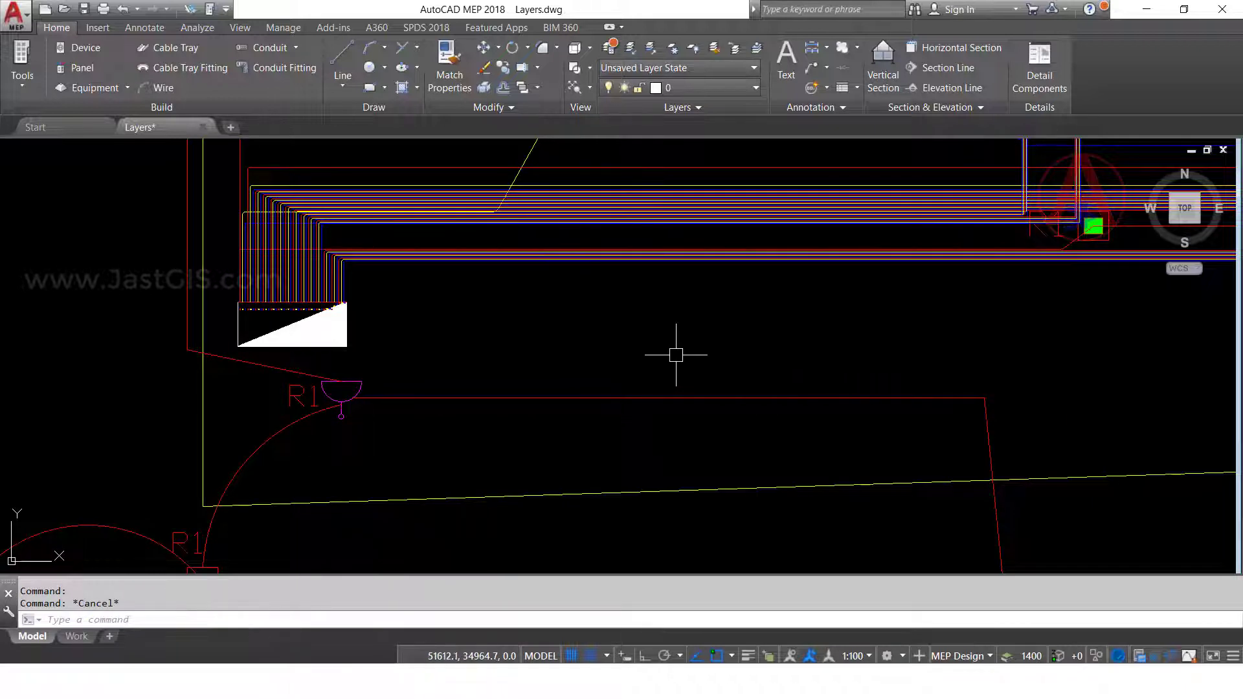
pyautogui.moveTo(977, 328); pyautogui.dragTo(777, 337, button='middle')
pyautogui.scroll(-5, 652, 356)
pyautogui.scroll(10, 666, 332)
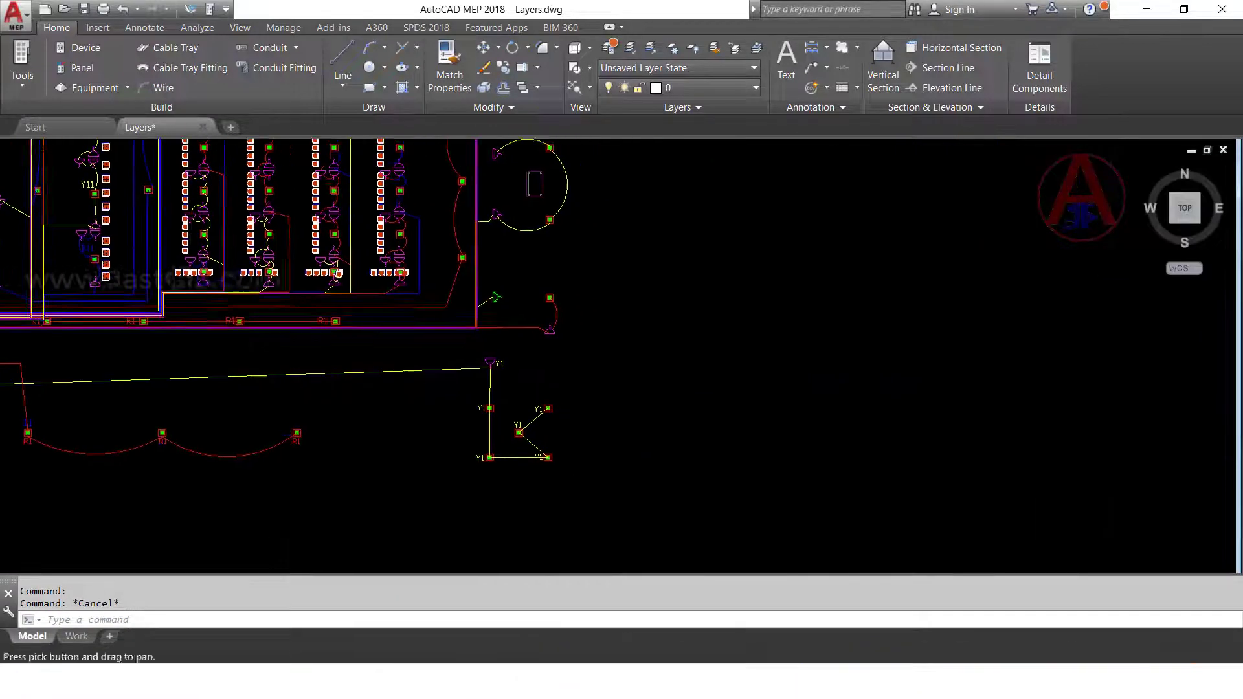
pyautogui.moveTo(674, 294); pyautogui.dragTo(623, 259, button='middle')
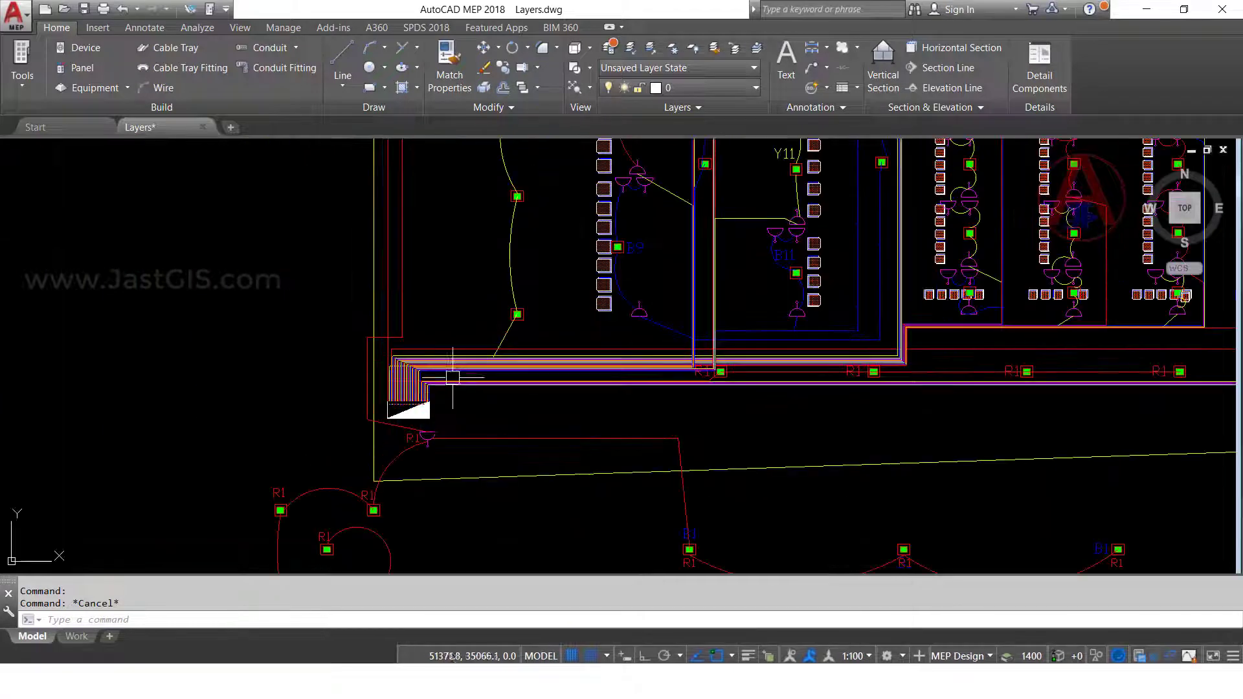
pyautogui.scroll(4, 431, 411)
pyautogui.click(440, 414)
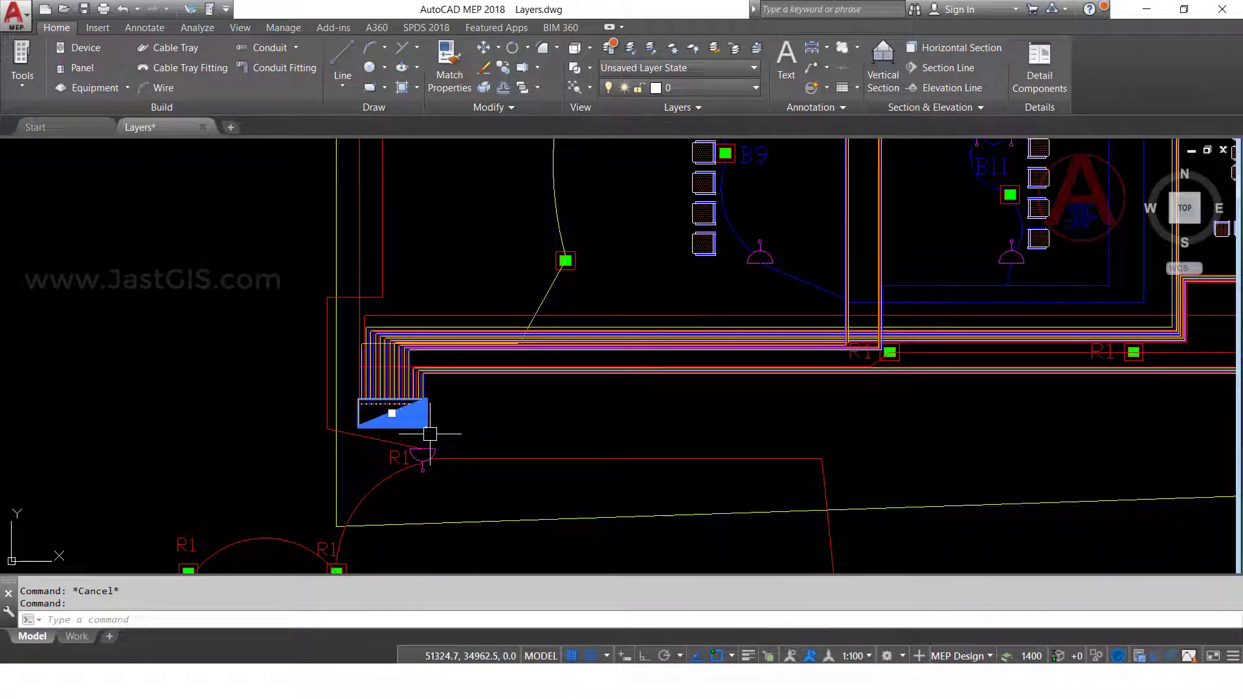
pyautogui.press('Escape')
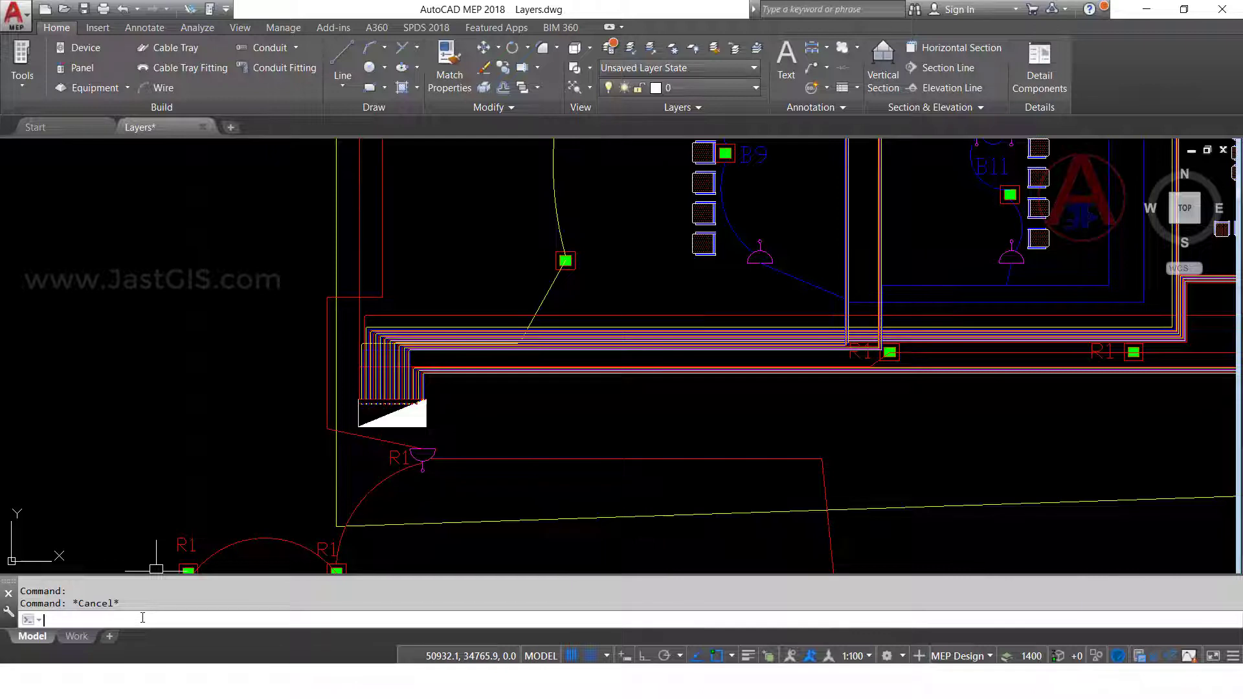
# - Add Layer1 and a second layer from B PHASE renamed ELE-DB-pnt, then close the manager
pyautogui.write('la')
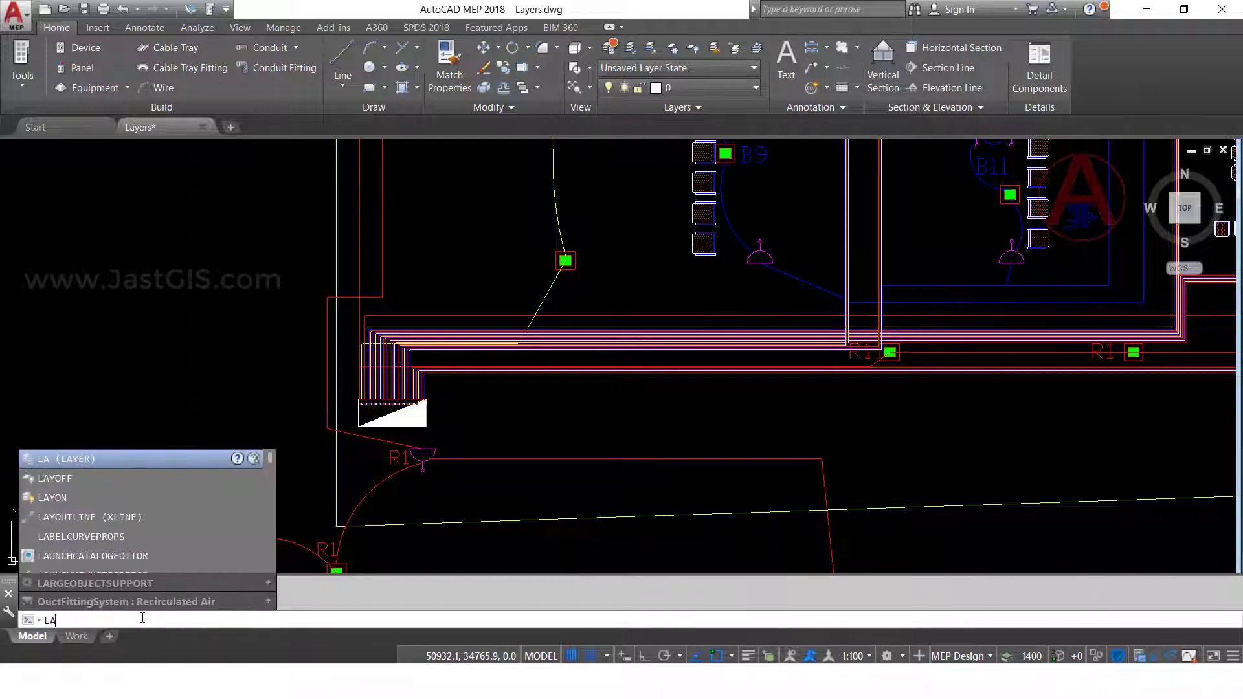
pyautogui.press('Return')
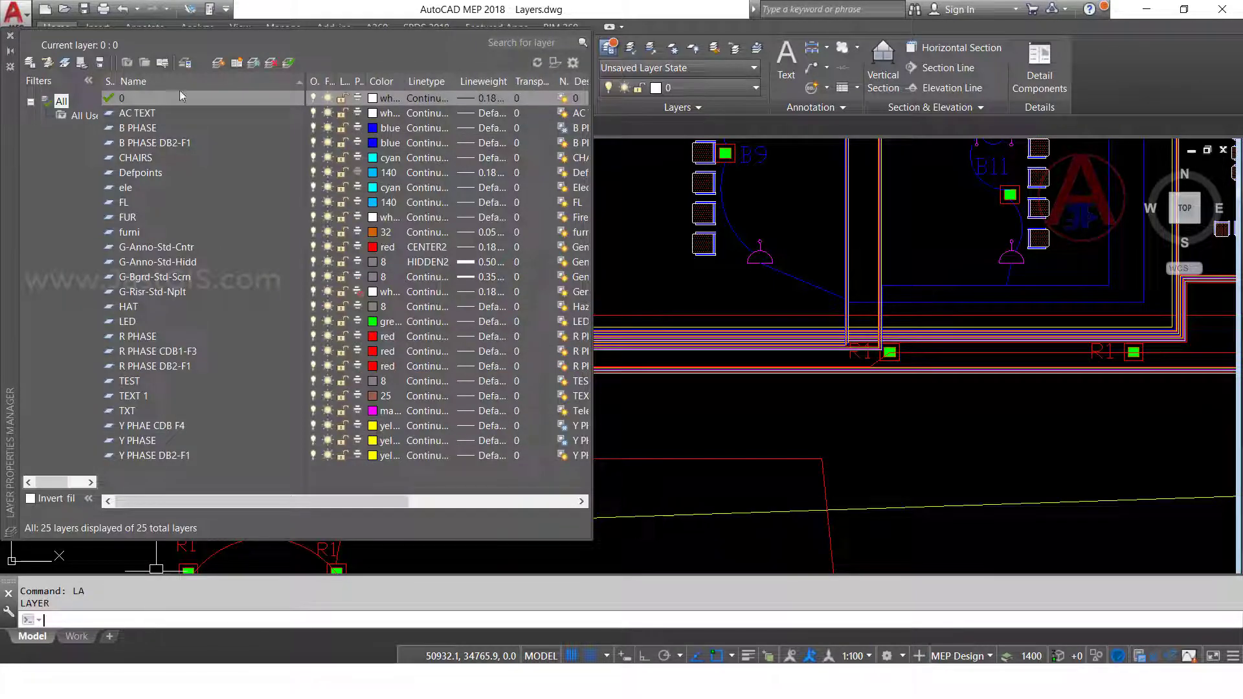
pyautogui.click(219, 63)
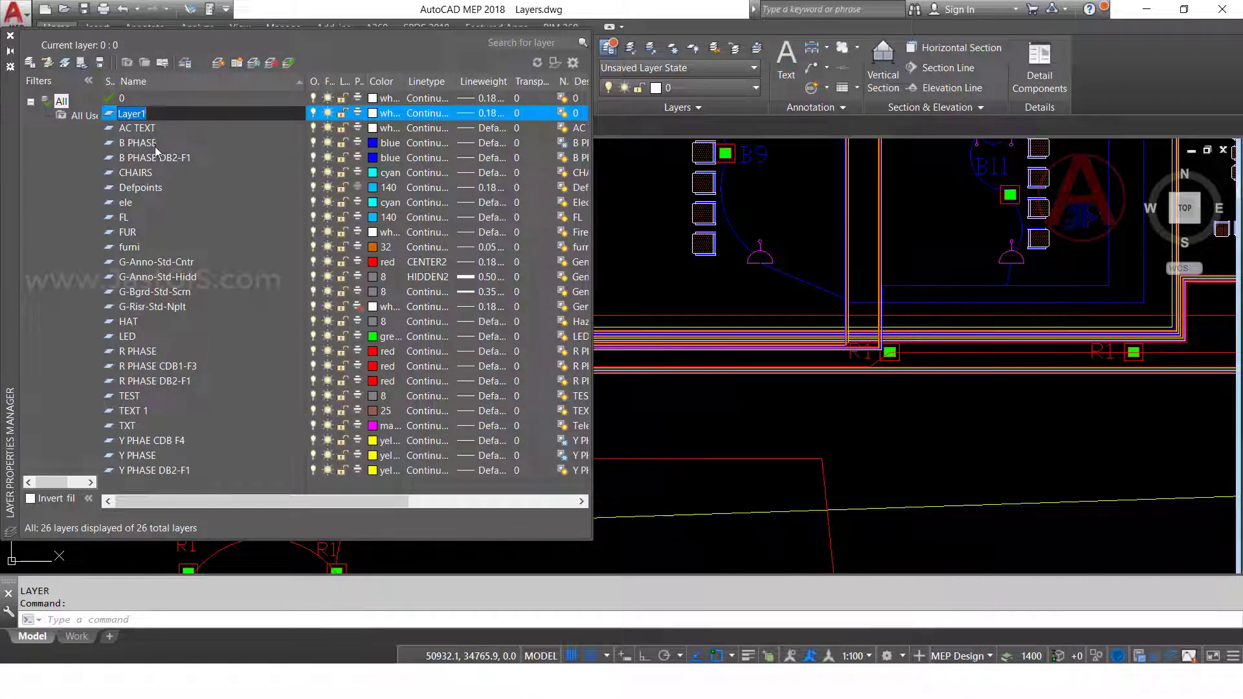
pyautogui.click(165, 146)
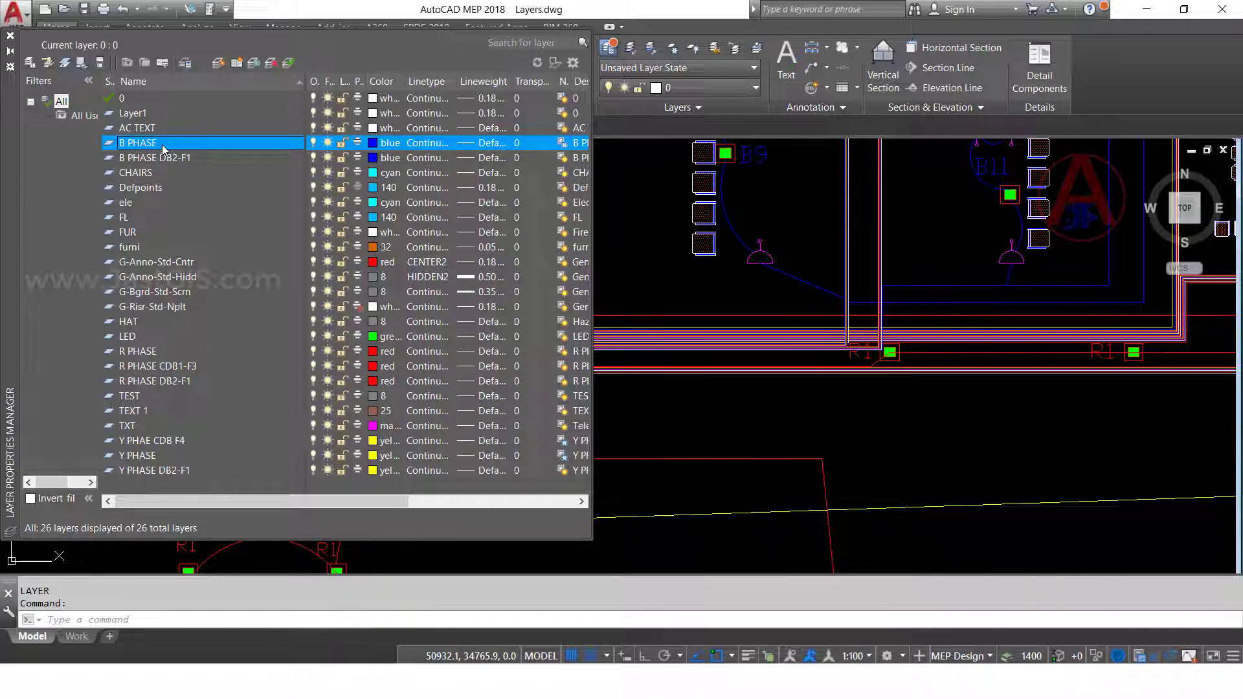
pyautogui.hotkey('alt', 'n')
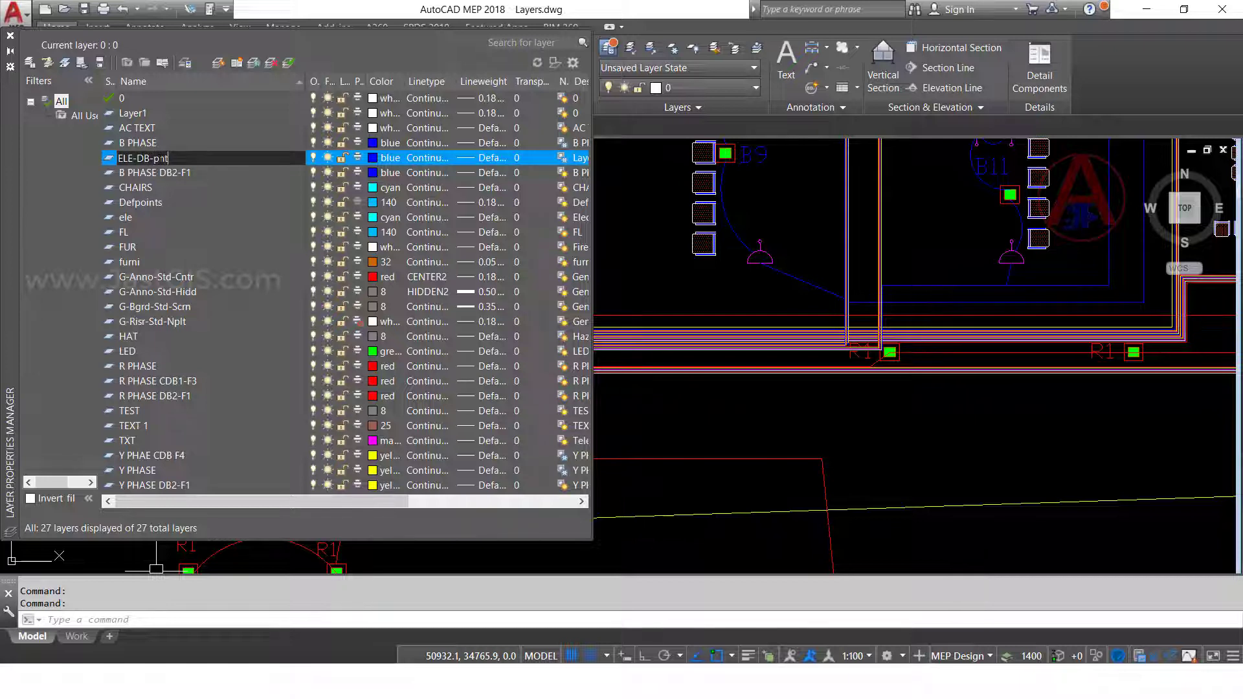
pyautogui.click(157, 159)
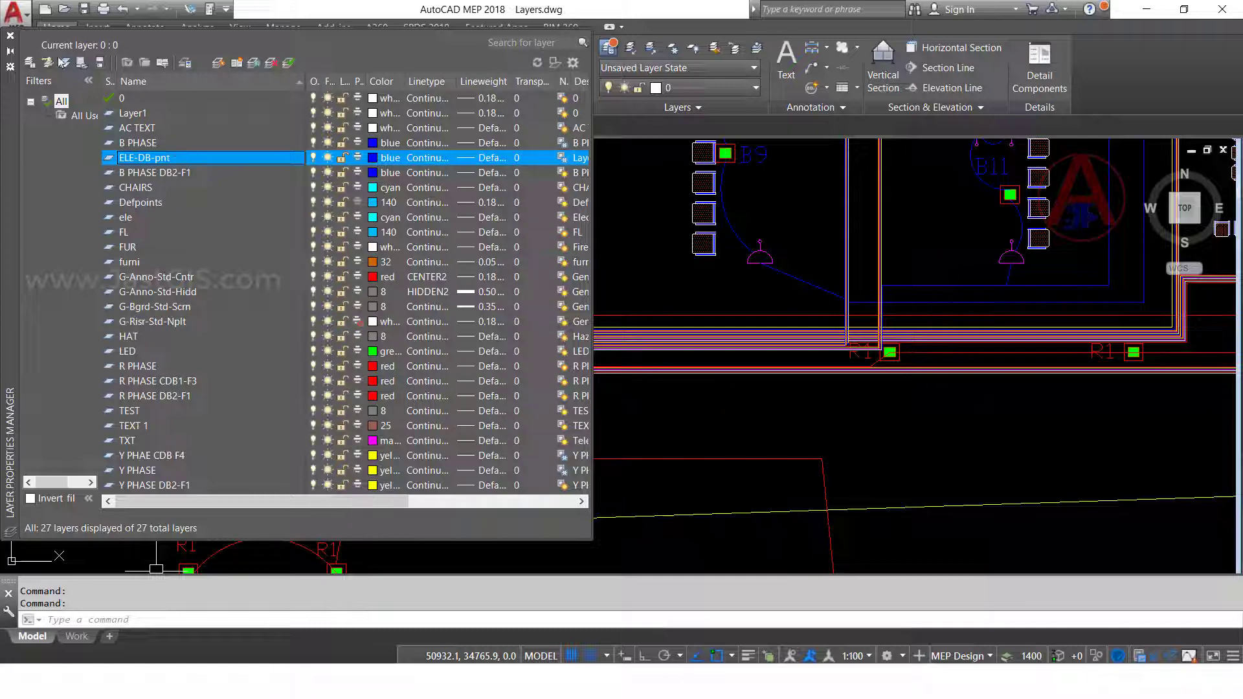
pyautogui.click(10, 36)
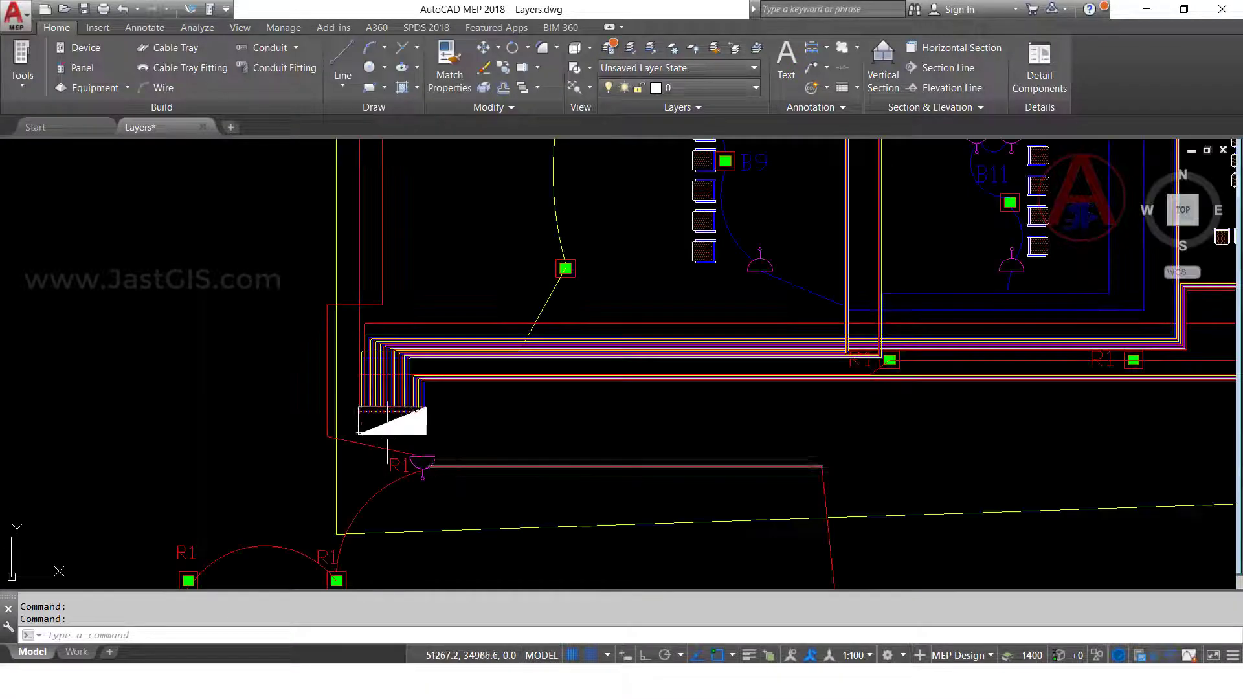
# - Find both DB123 blocks with SSX, using a DB block as the match sample
pyautogui.scroll(3, 387, 447)
pyautogui.click(394, 413)
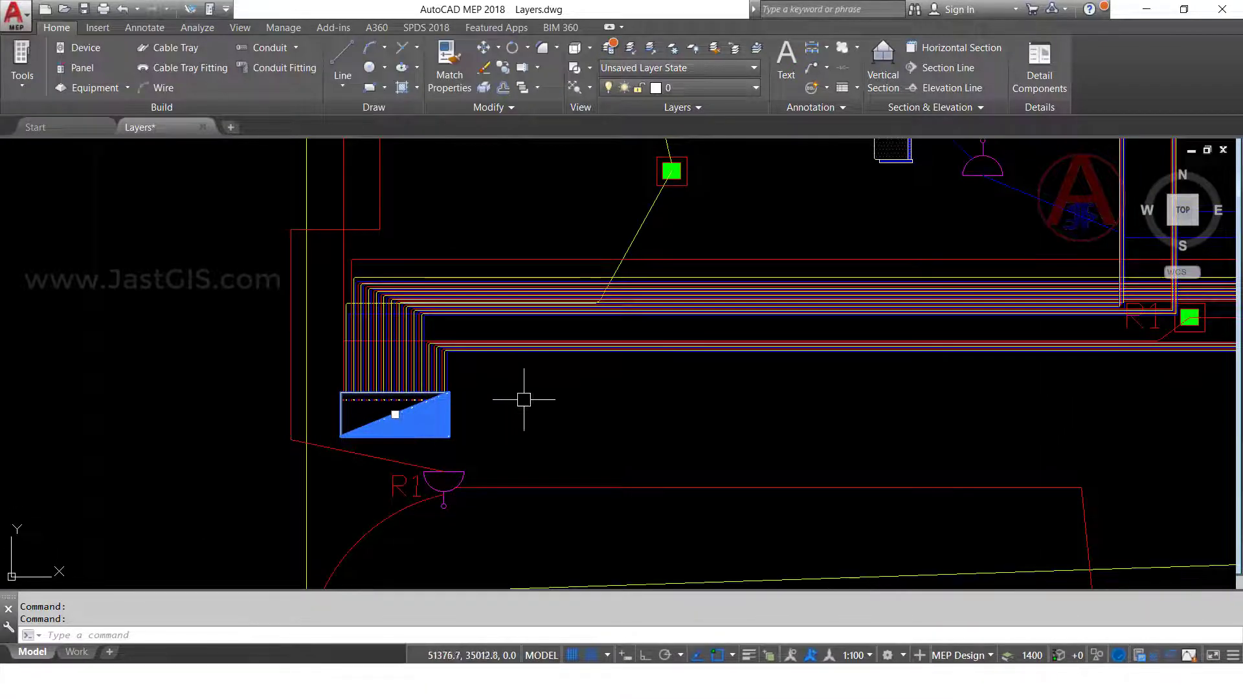
pyautogui.press('Escape')
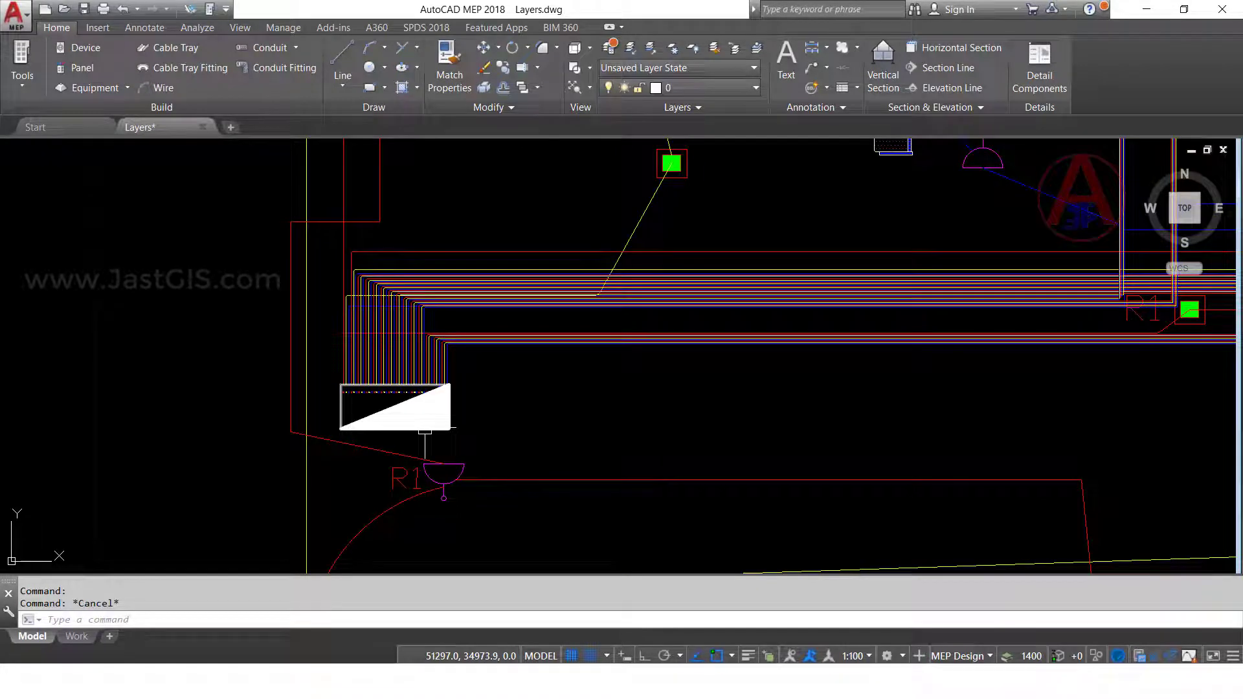
pyautogui.click(425, 430)
pyautogui.press('Escape')
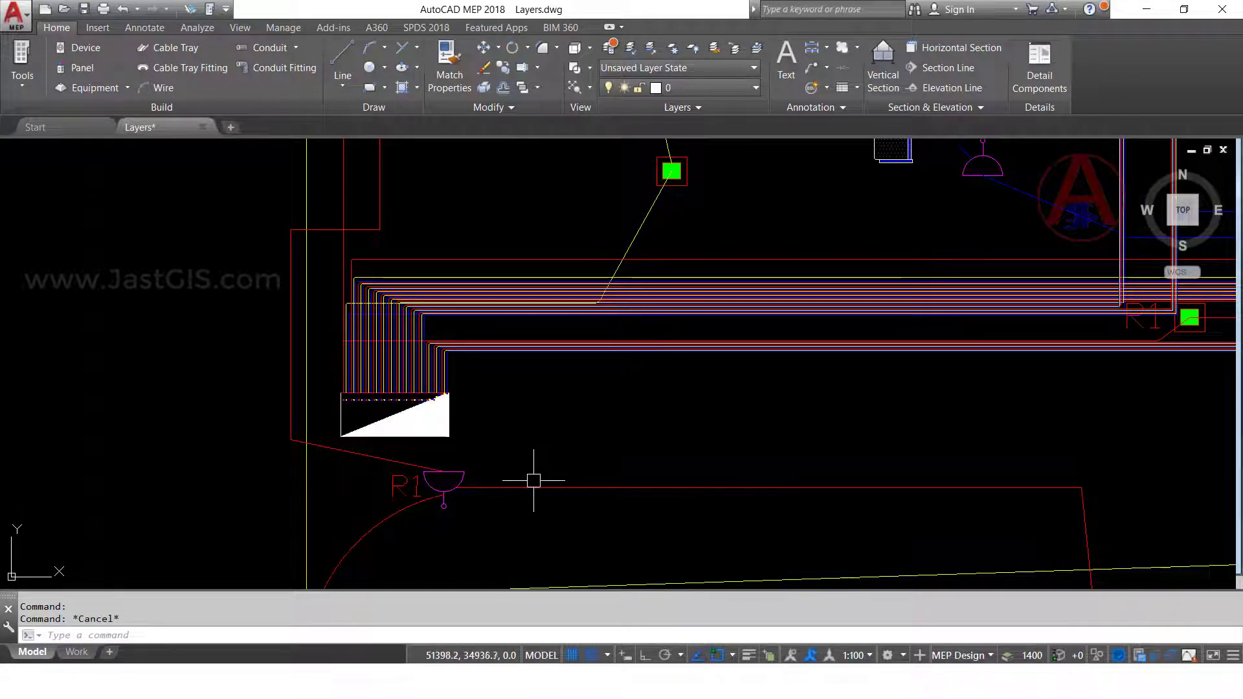
pyautogui.write('ssx')
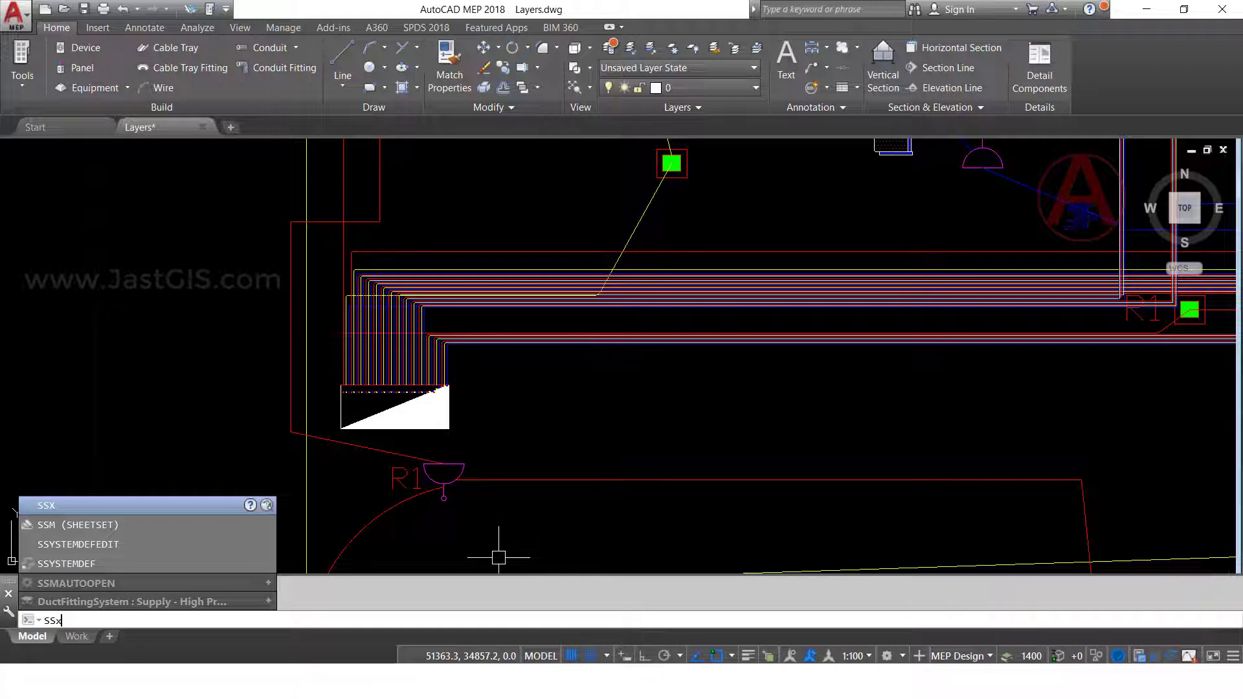
pyautogui.press('Return')
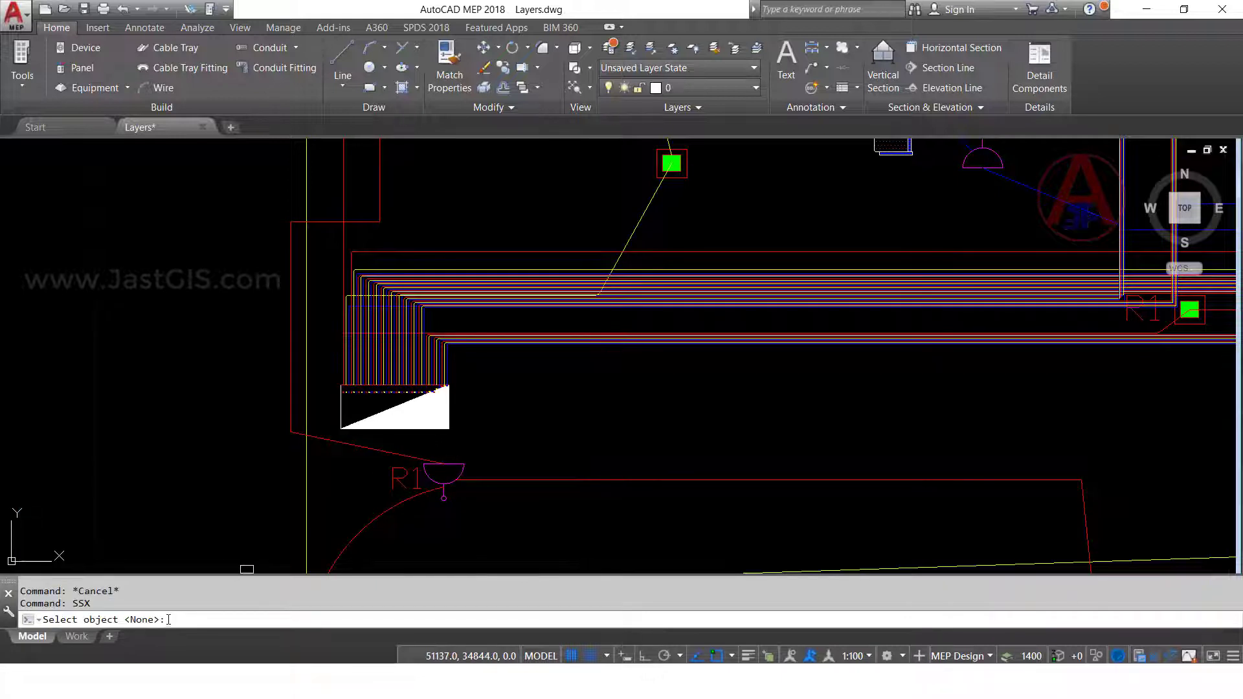
pyautogui.click(404, 428)
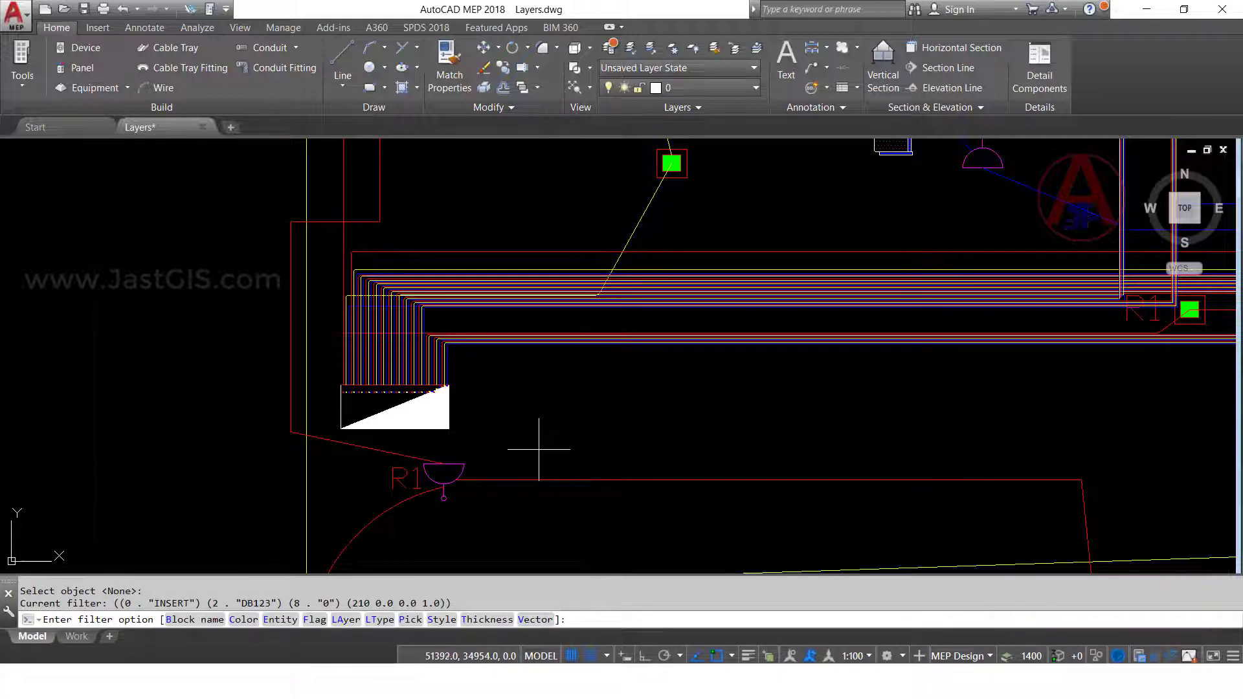
pyautogui.press('Return')
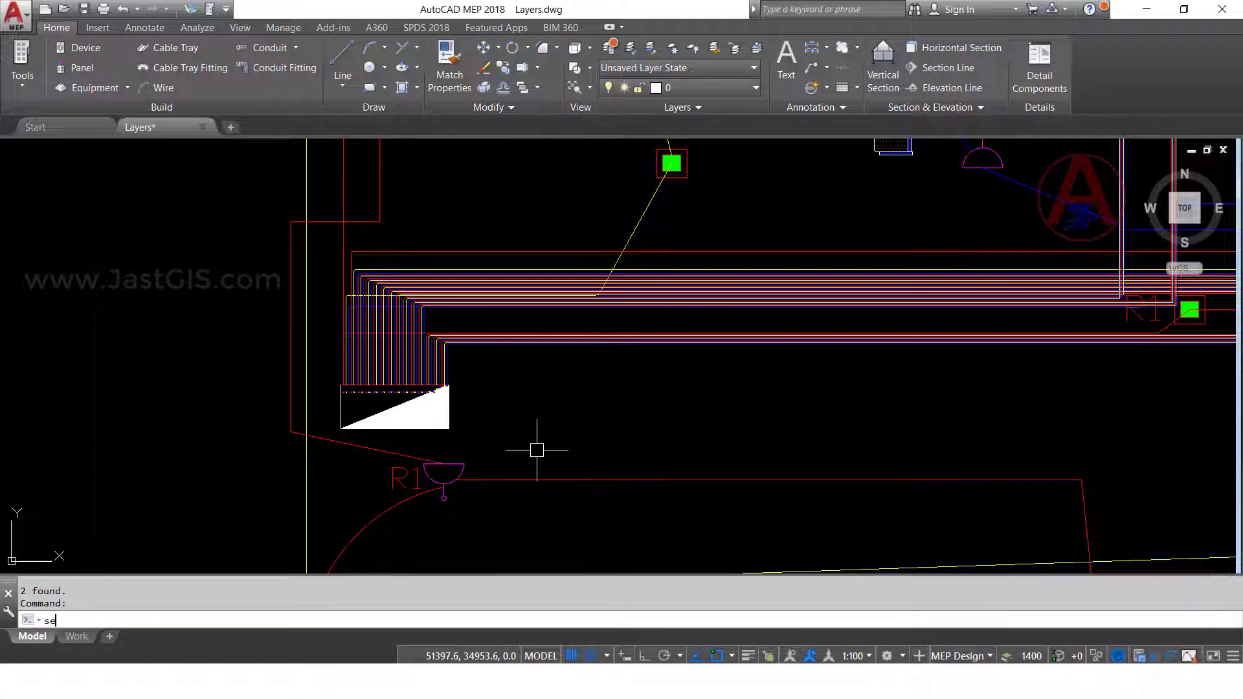
# - Reselect the two found DB blocks with SELECT and the Previous option
pyautogui.write('select')
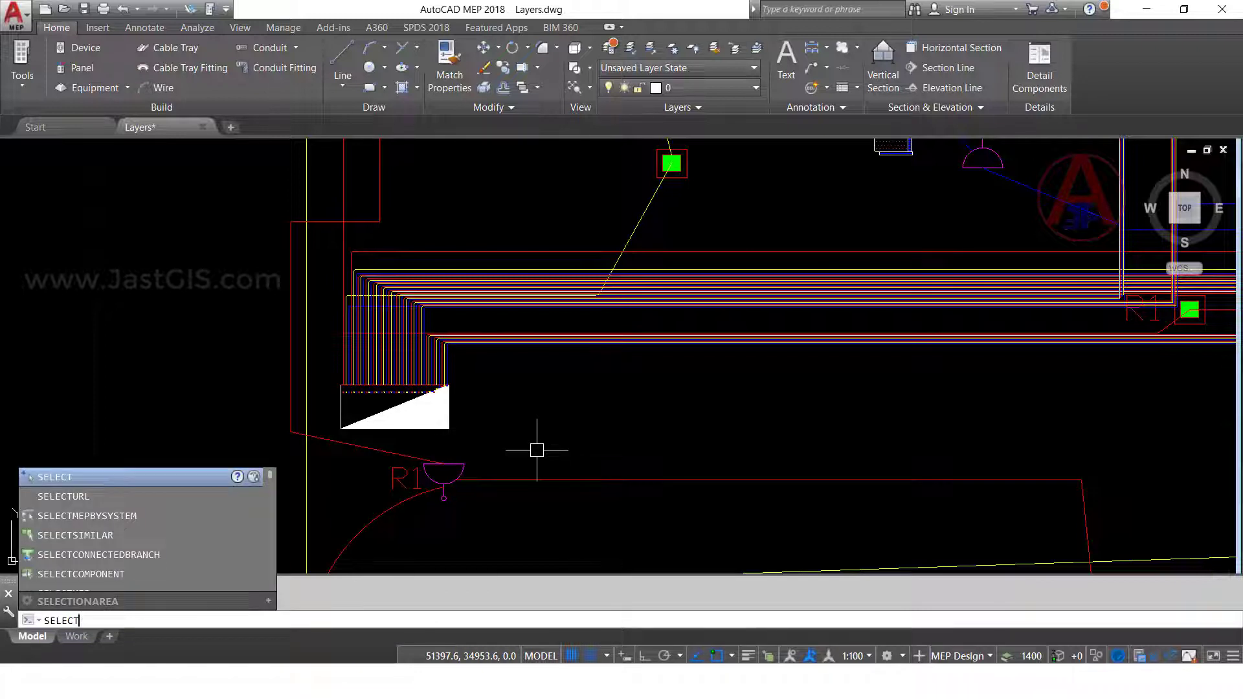
pyautogui.press('Return')
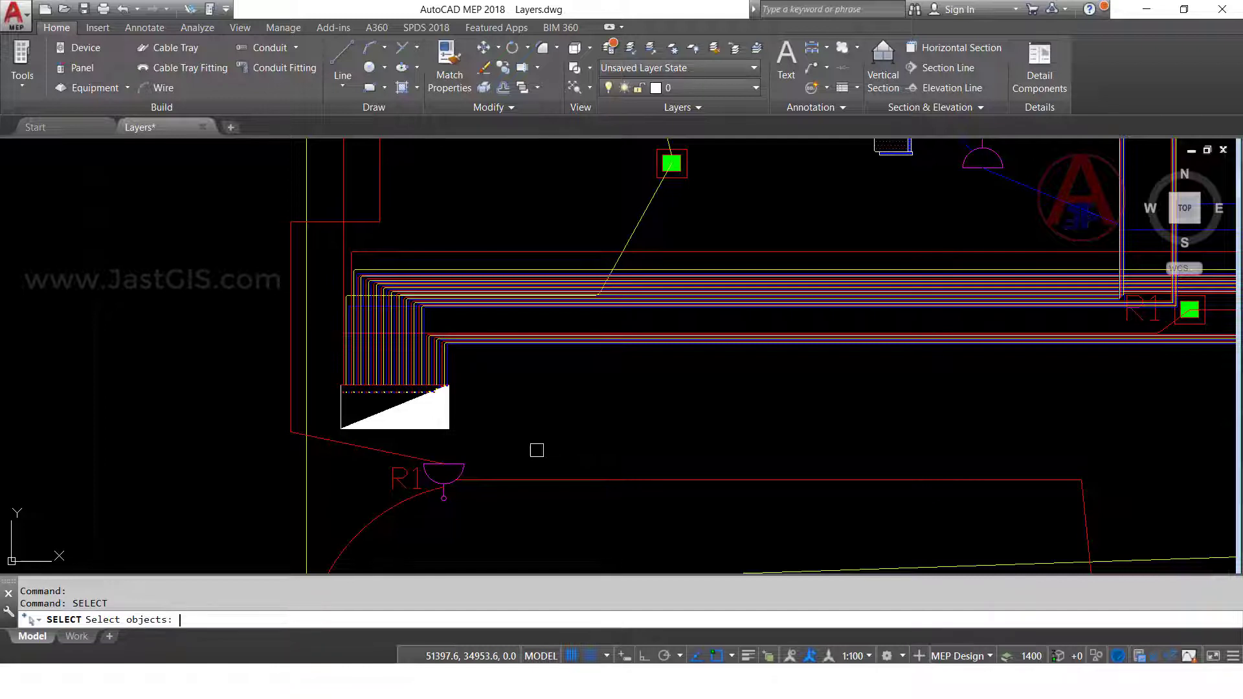
pyautogui.press('Return')
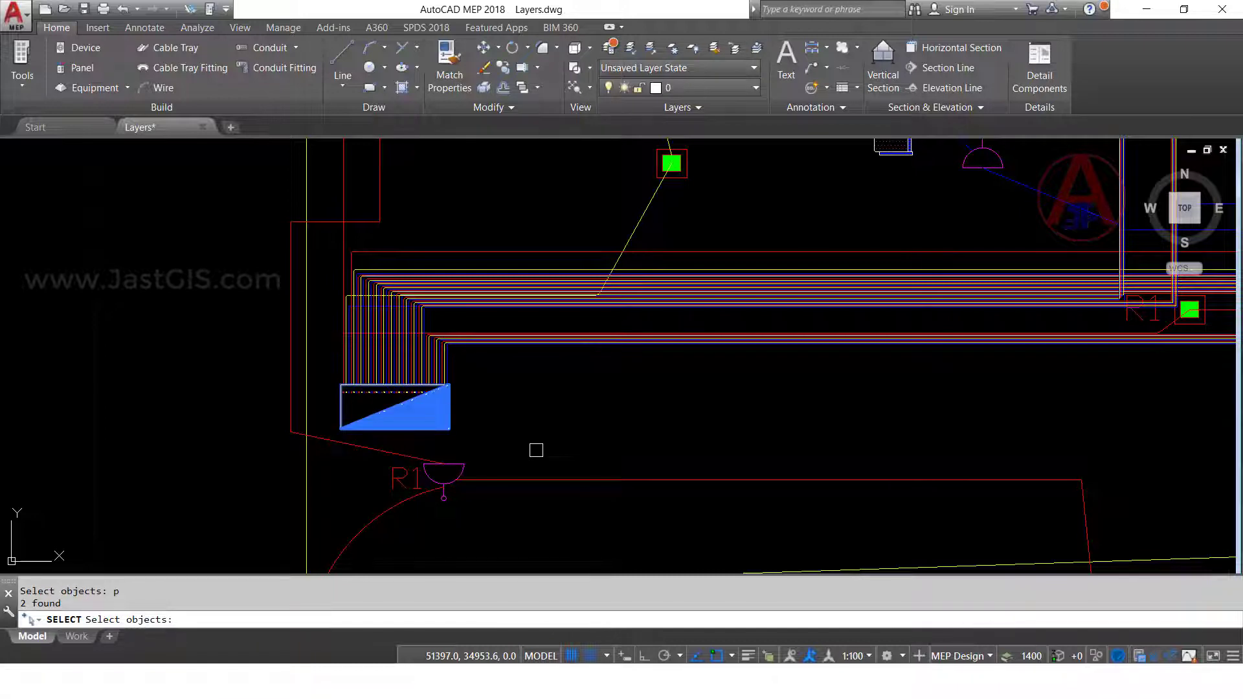
pyautogui.press('Return')
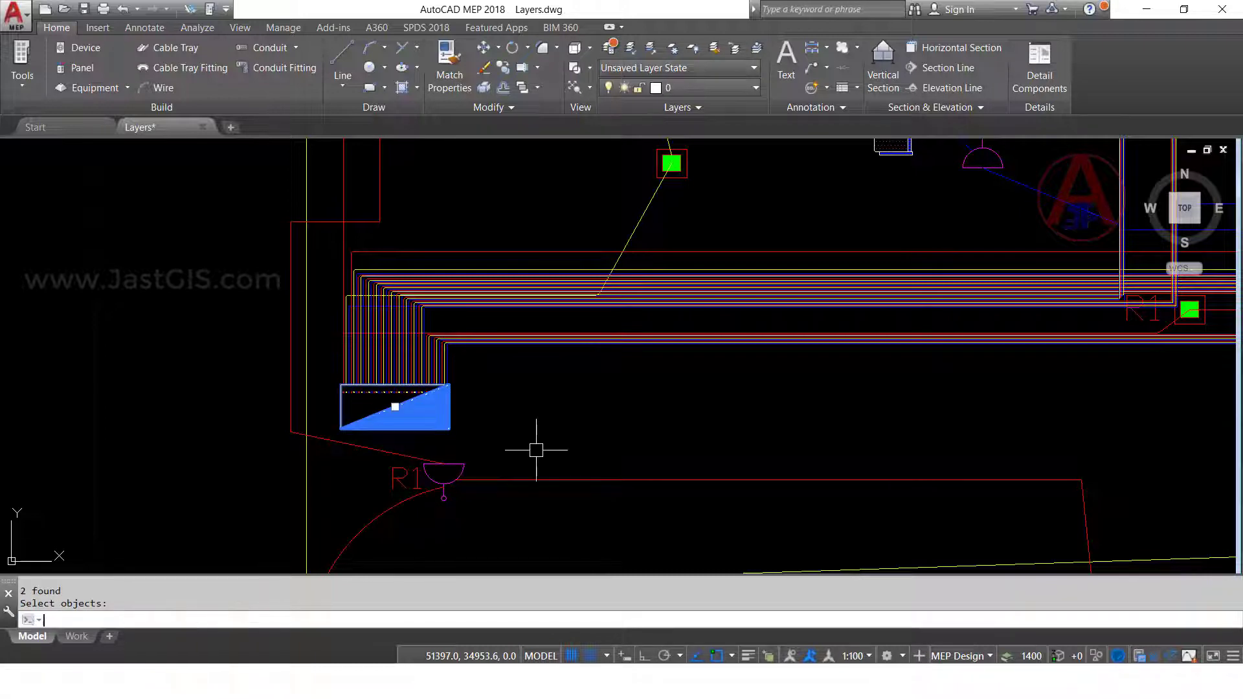
pyautogui.scroll(-10, 506, 434)
pyautogui.scroll(-3, 641, 370)
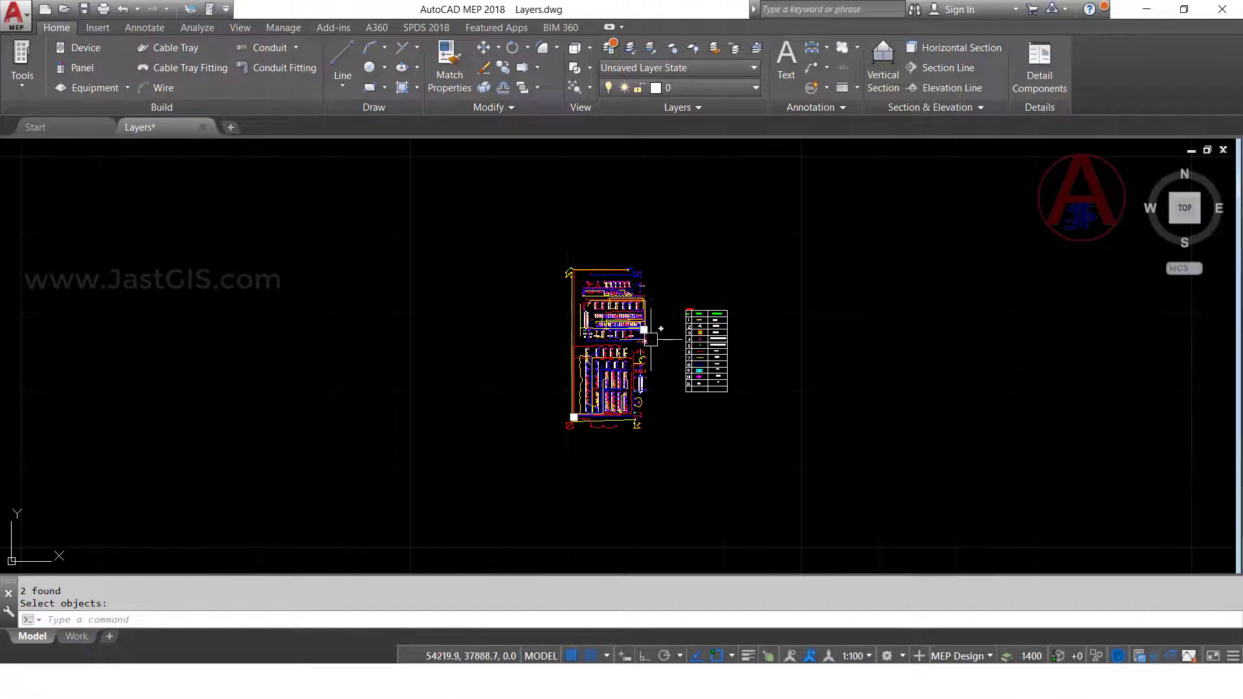
pyautogui.scroll(8, 638, 336)
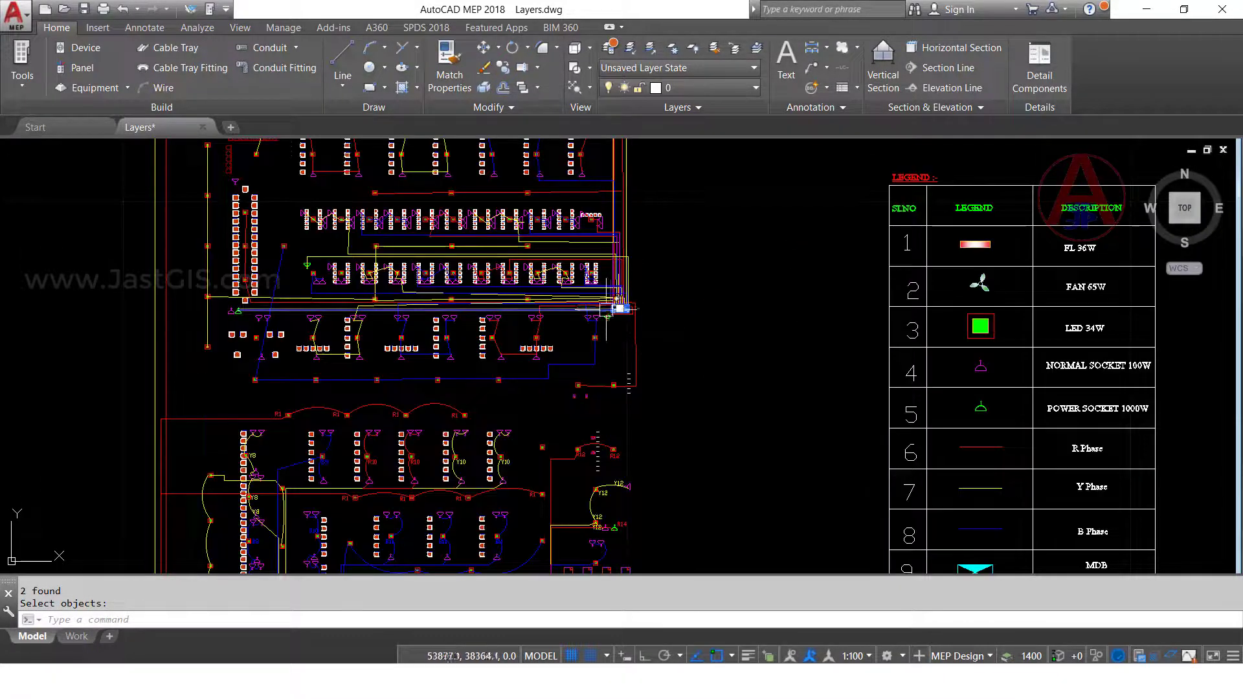
pyautogui.scroll(3, 621, 305)
pyautogui.press('Return')
pyautogui.scroll(-6, 680, 303)
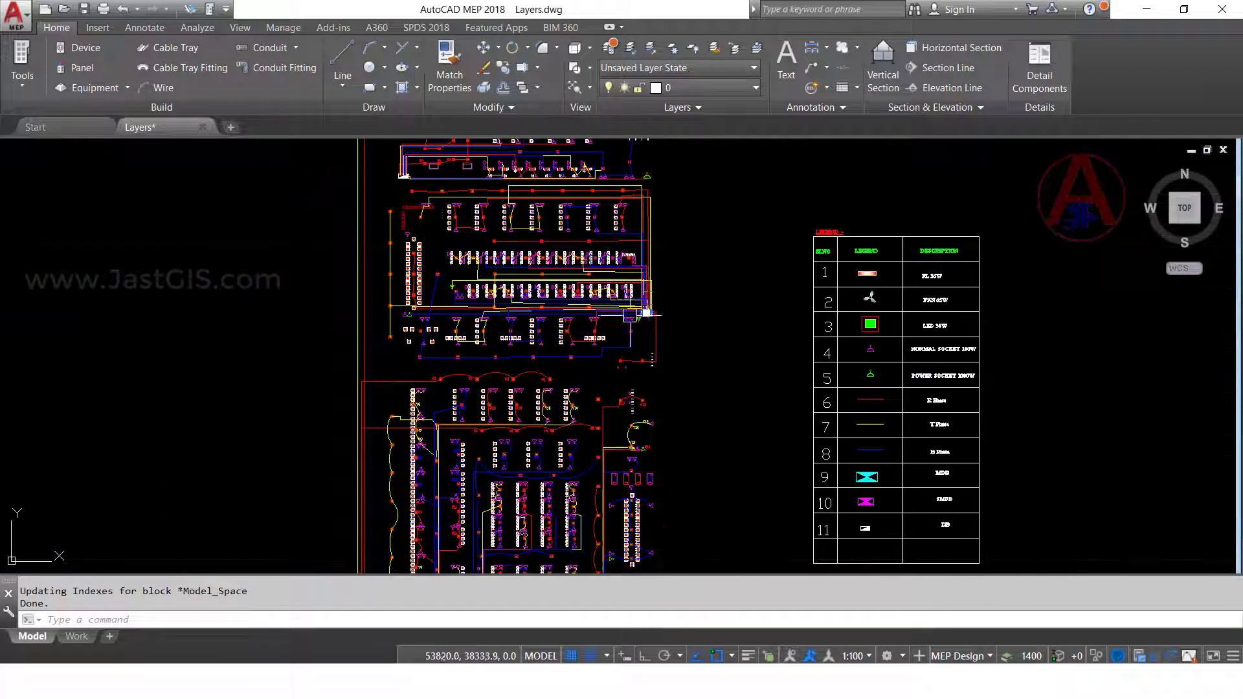
pyautogui.scroll(5, 667, 305)
pyautogui.scroll(-3, 665, 324)
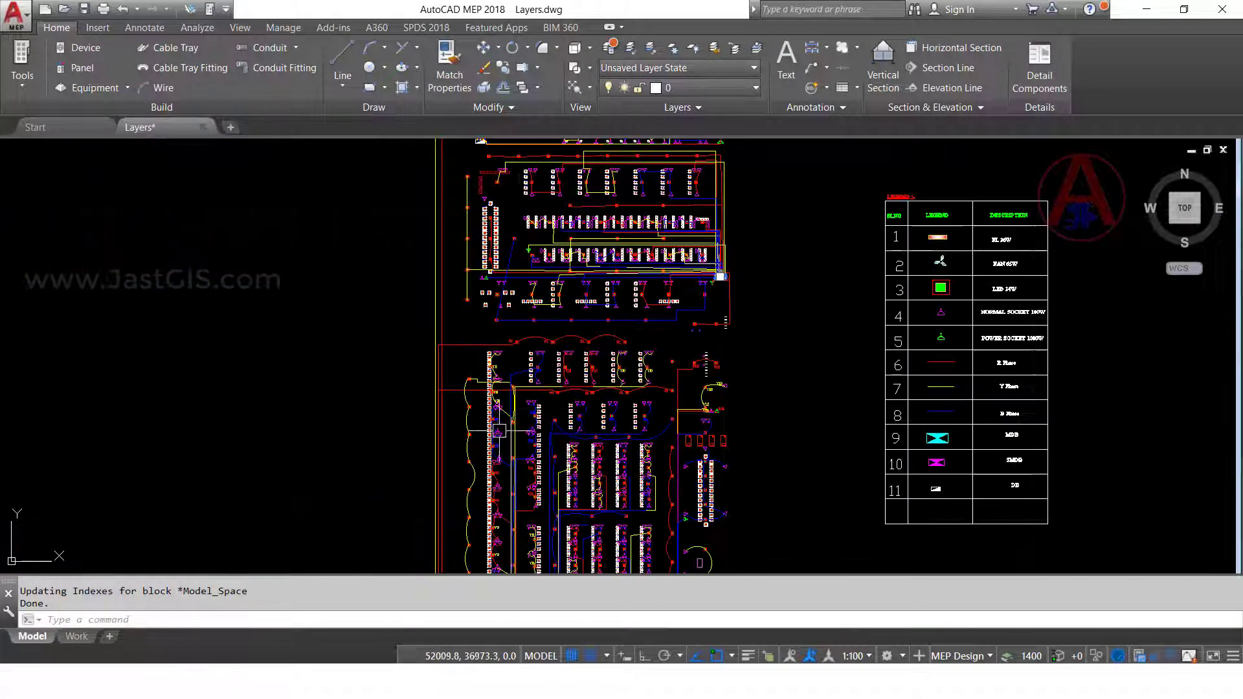
pyautogui.scroll(5, 421, 470)
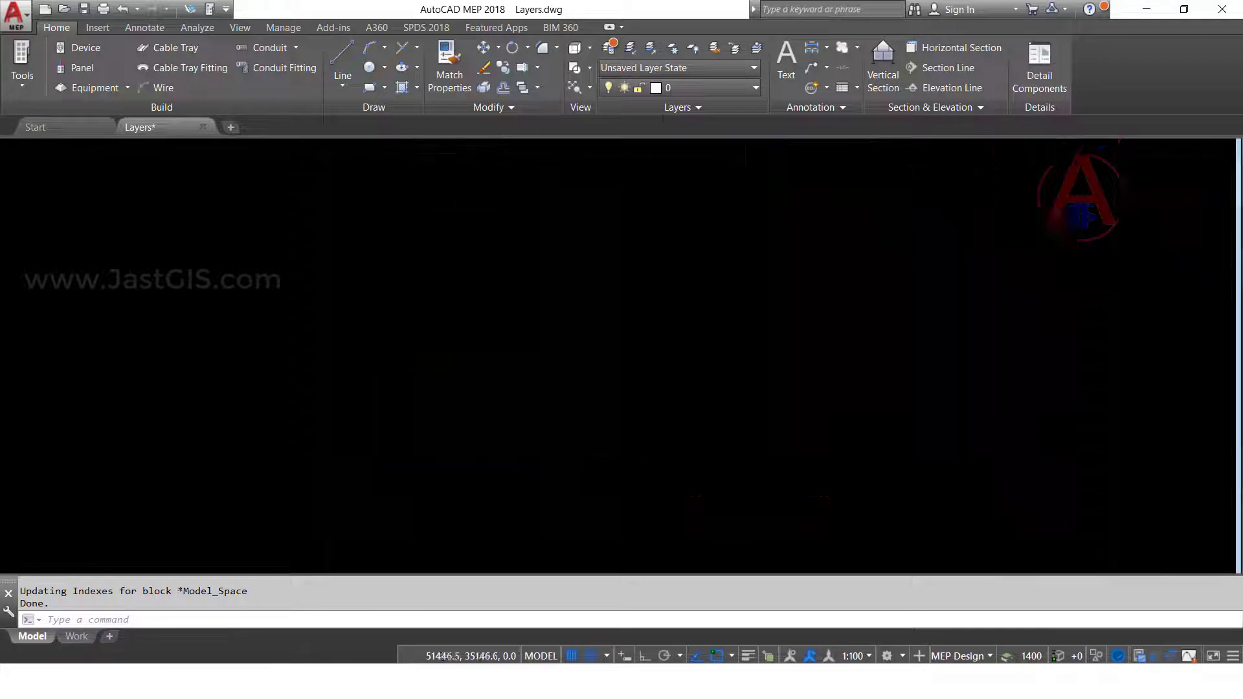
# - Put the selected DB blocks on ELE-DB-pnt and click one to confirm it shows blue
pyautogui.click(679, 92)
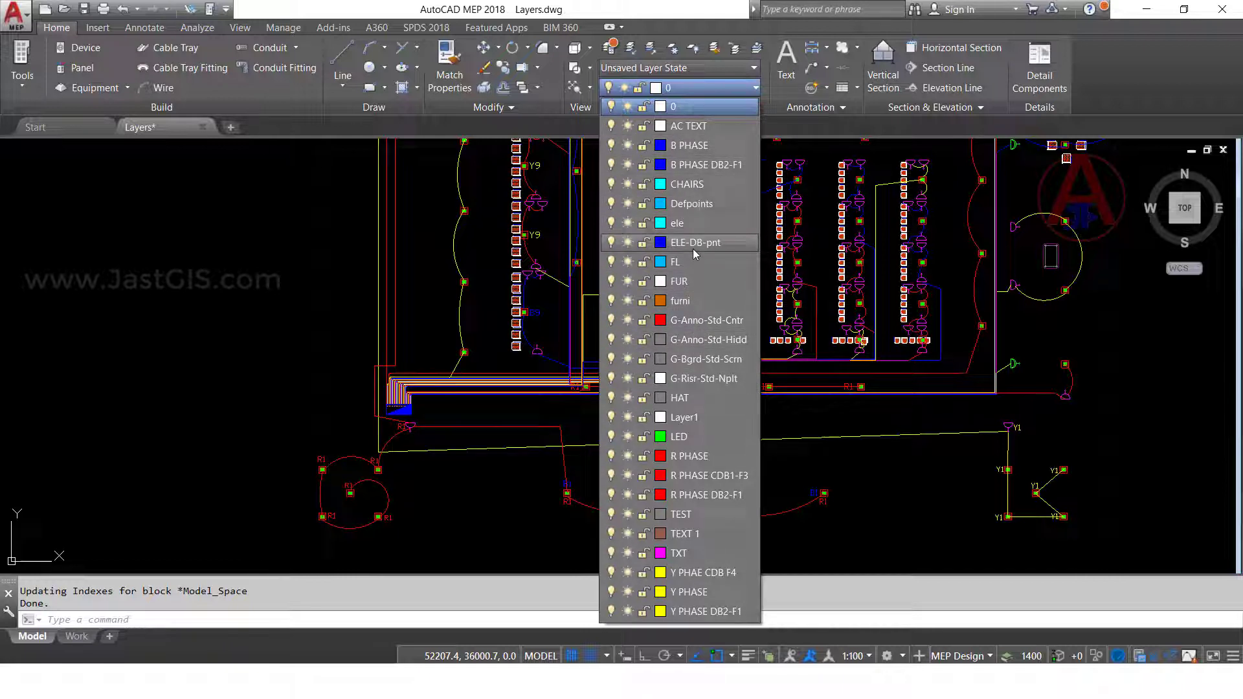
pyautogui.click(693, 245)
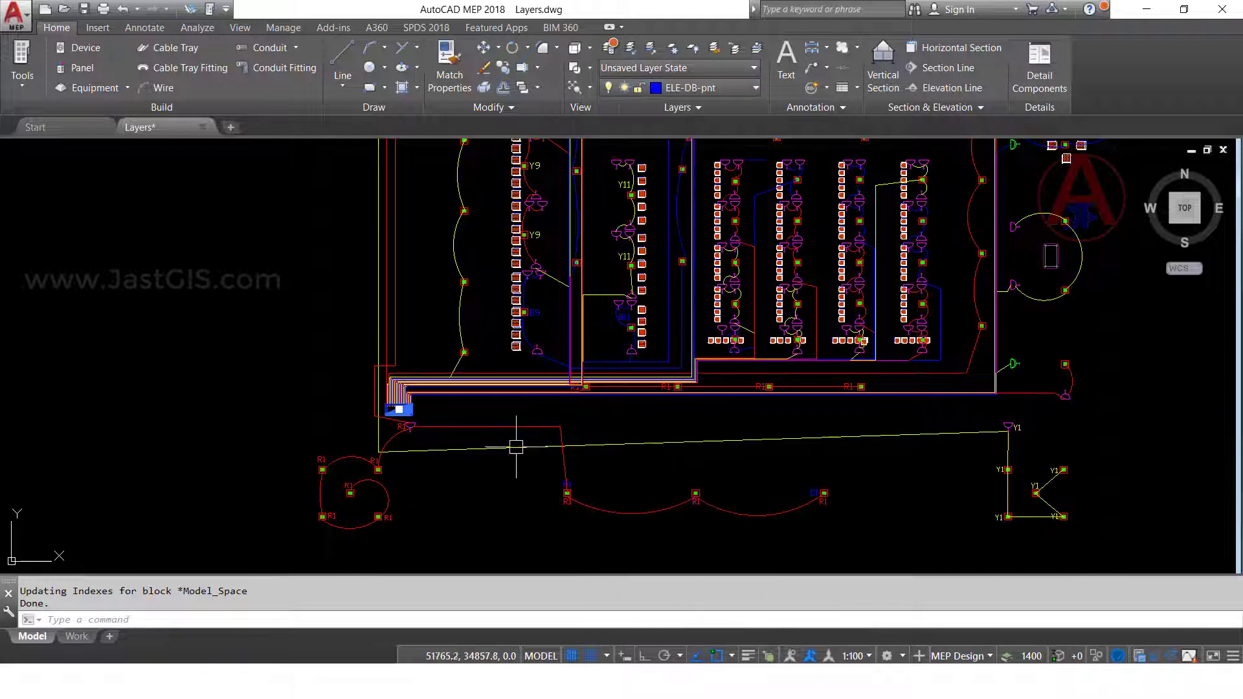
pyautogui.click(289, 423)
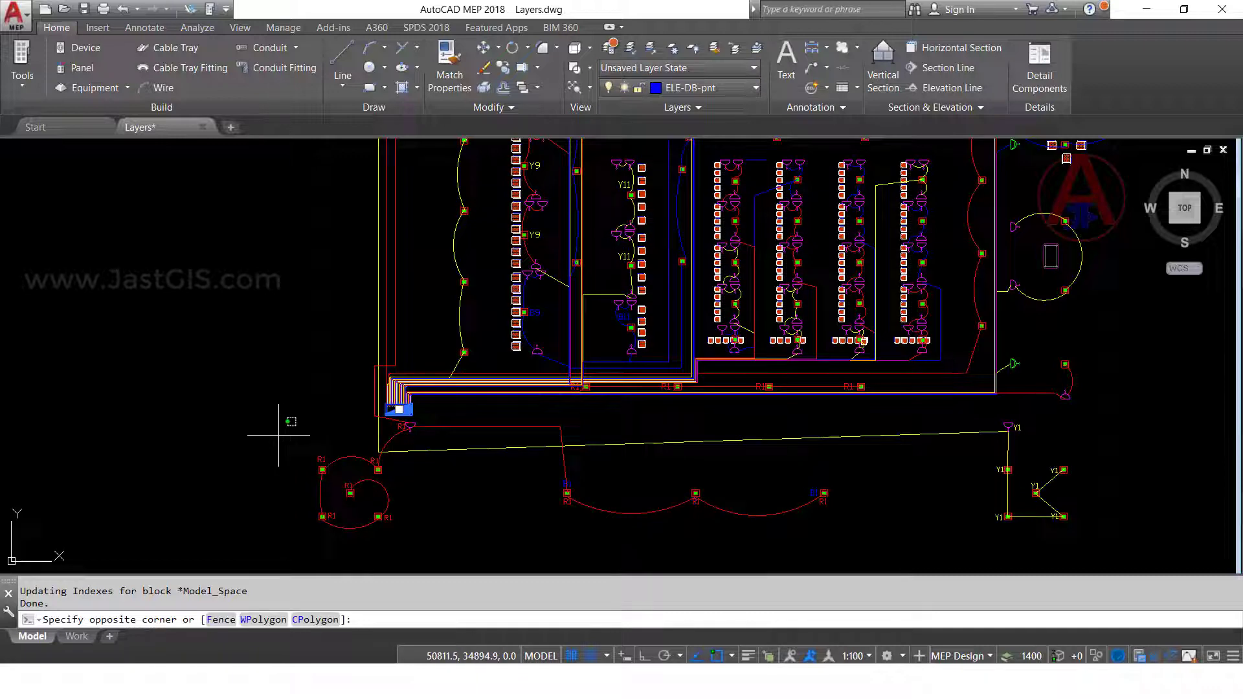
pyautogui.press('Escape')
pyautogui.scroll(8, 405, 411)
pyautogui.press('Escape')
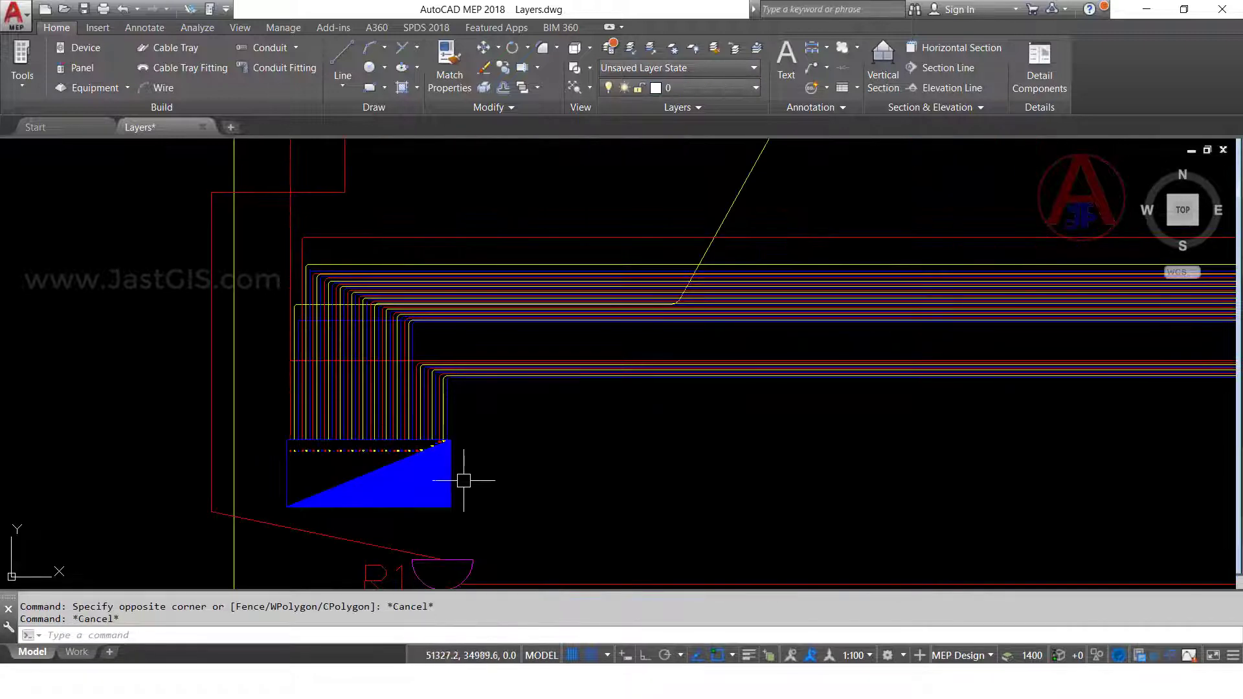
pyautogui.click(443, 490)
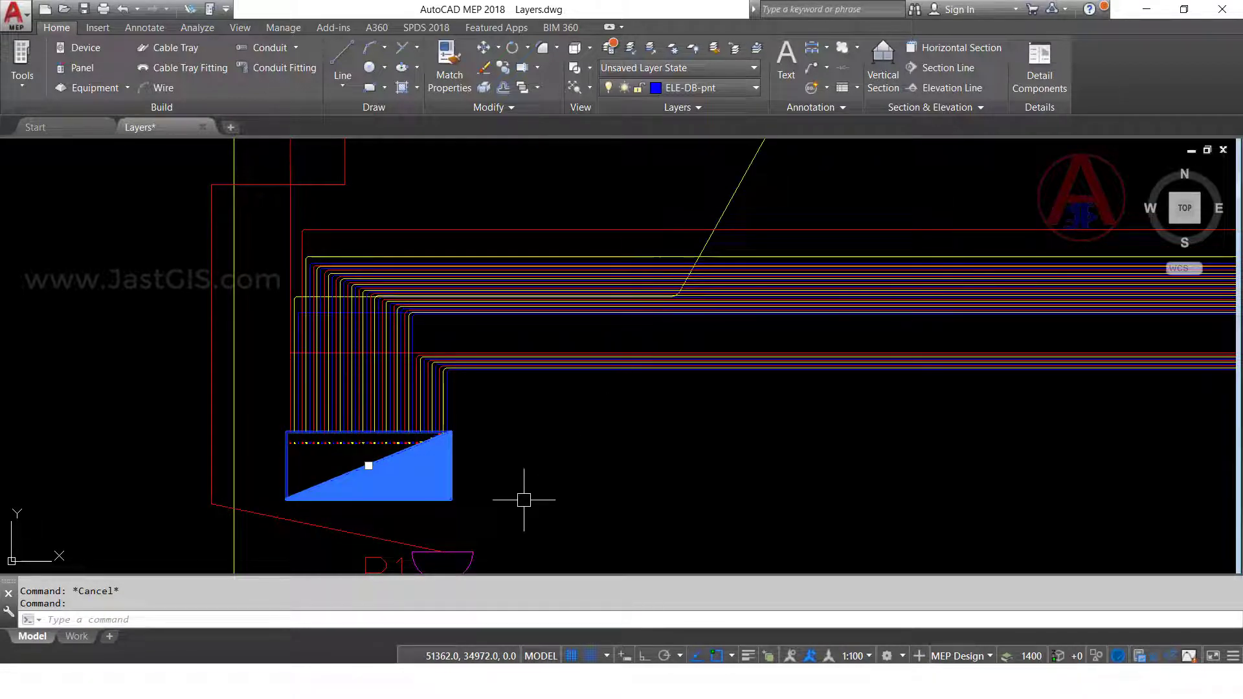
# - Open the POWER SOCKET 1000W legend label to copy its name
pyautogui.press('Escape')
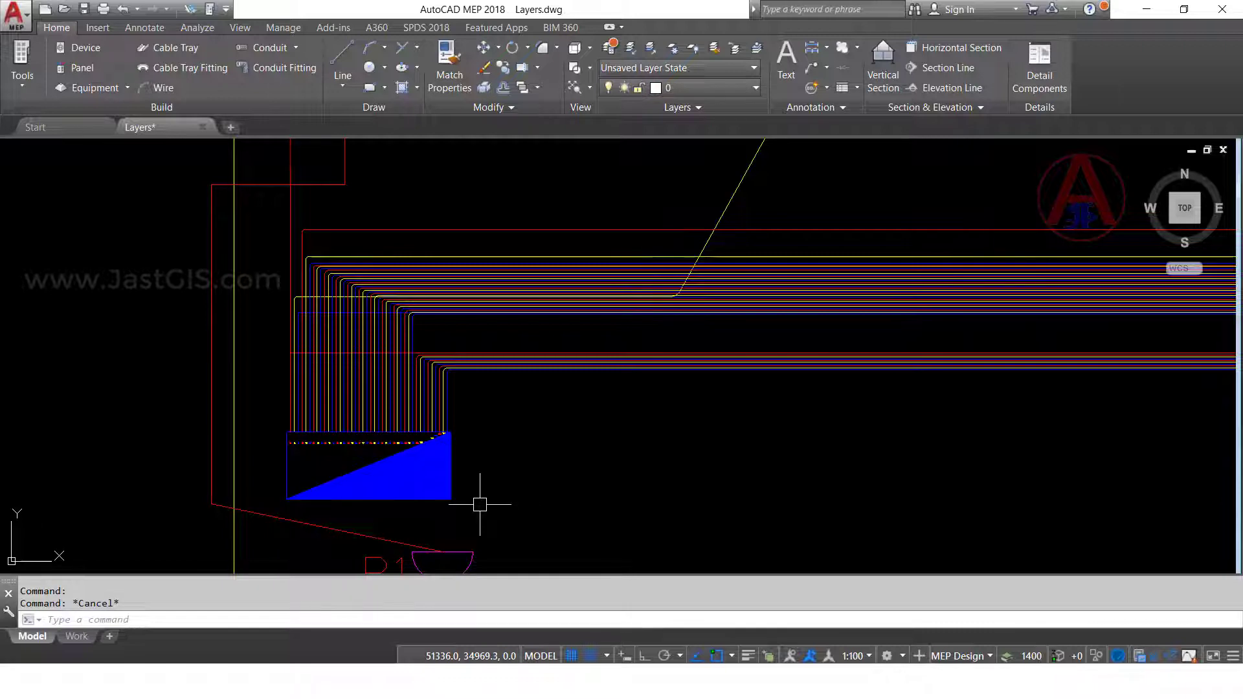
pyautogui.scroll(-8, 480, 504)
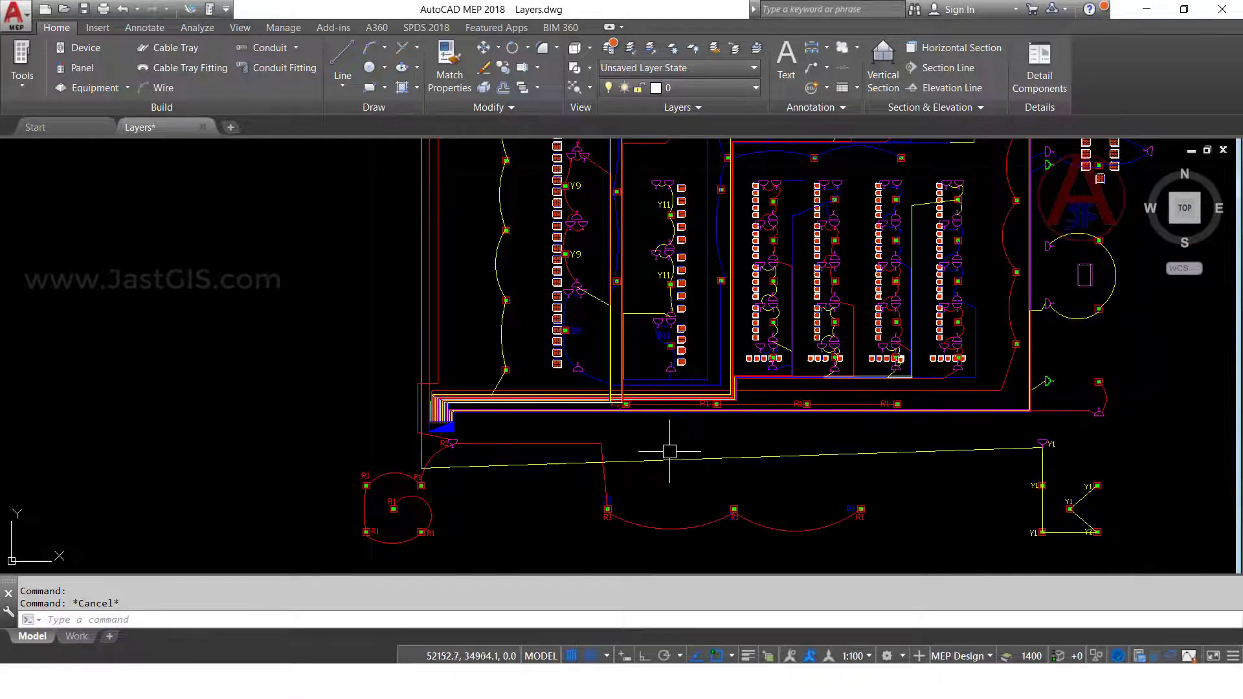
pyautogui.scroll(-4, 829, 418)
pyautogui.scroll(4, 878, 256)
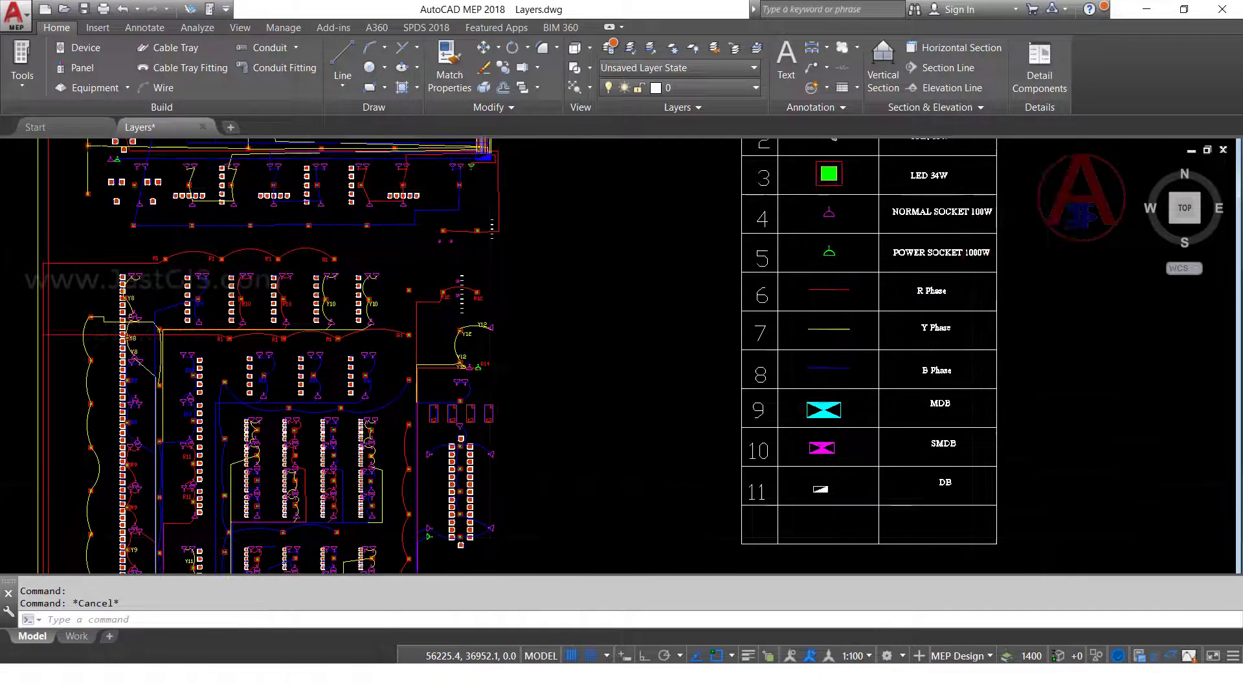
pyautogui.scroll(2, 878, 257)
pyautogui.doubleClick(914, 257)
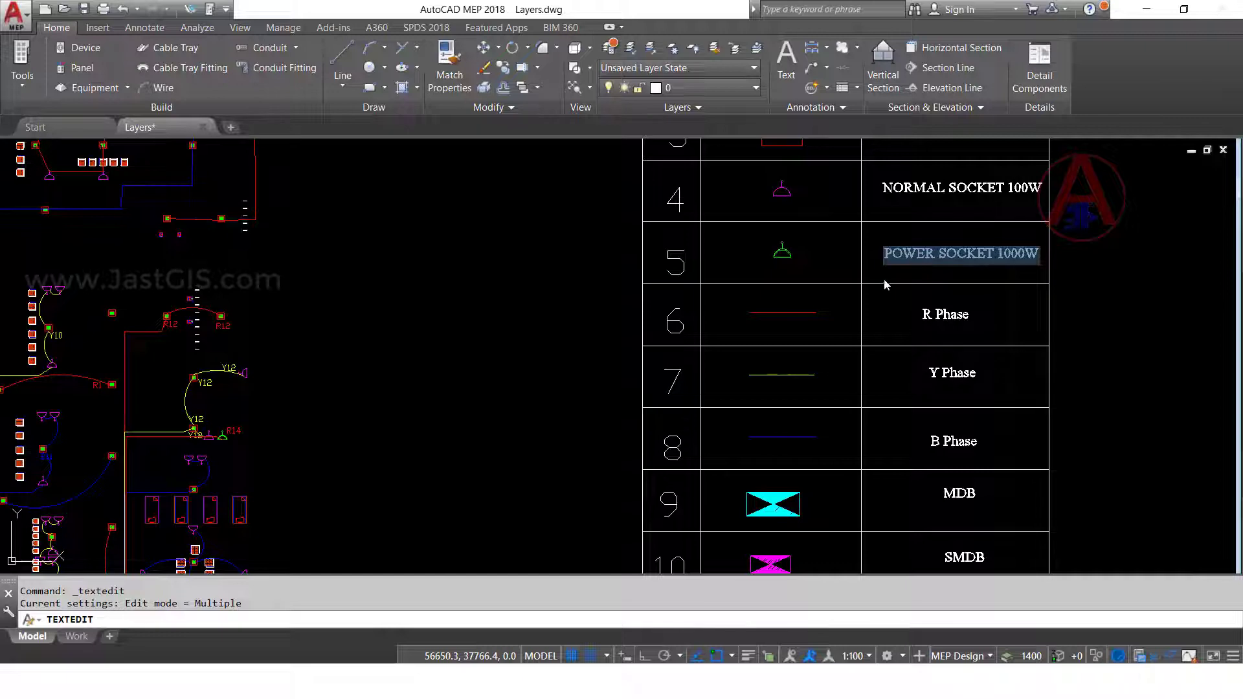
pyautogui.click(724, 322)
pyautogui.press('Escape')
# - Check that the green power socket sits on layer TEST, then bring up the layer manager
pyautogui.moveTo(369, 441); pyautogui.dragTo(641, 224, button='middle')
pyautogui.scroll(6, 494, 228)
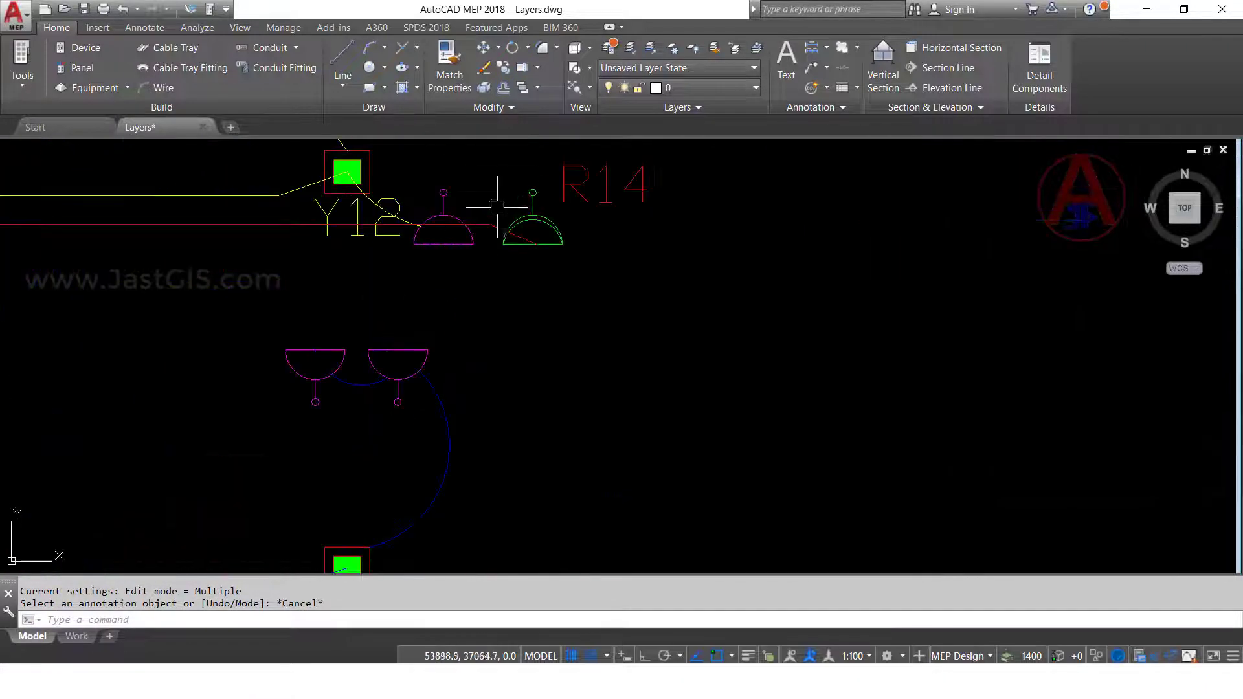
pyautogui.click(530, 224)
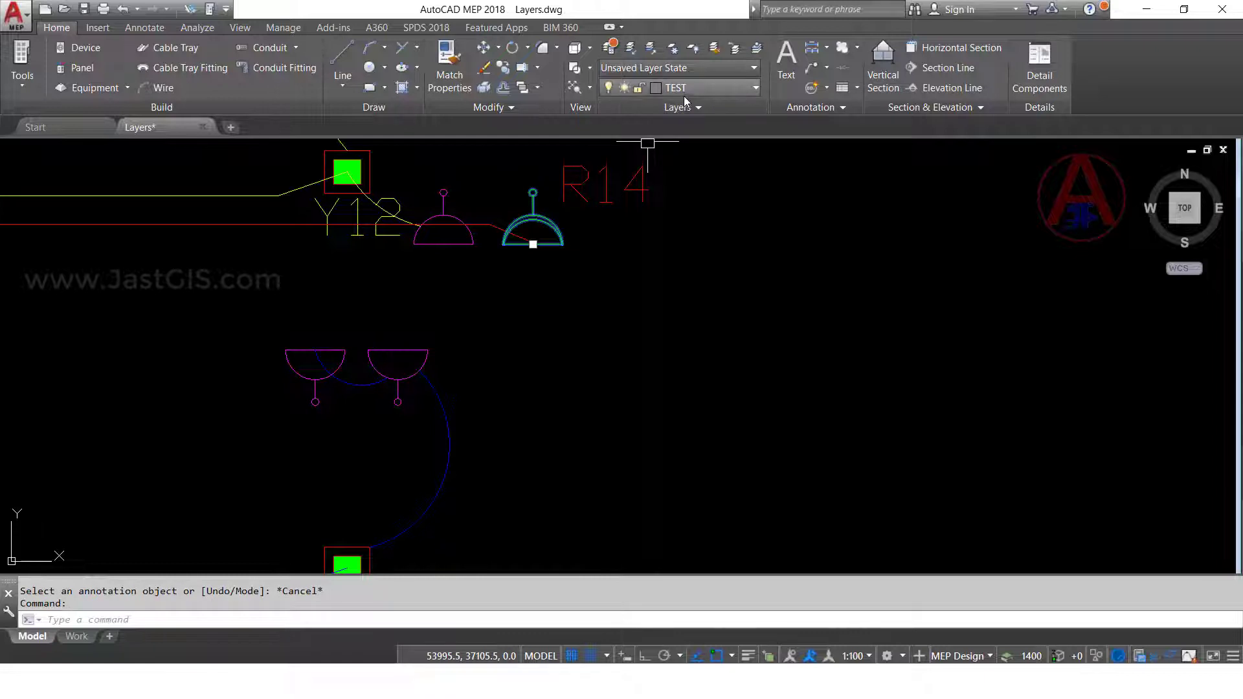
pyautogui.press('Escape')
pyautogui.write('LA')
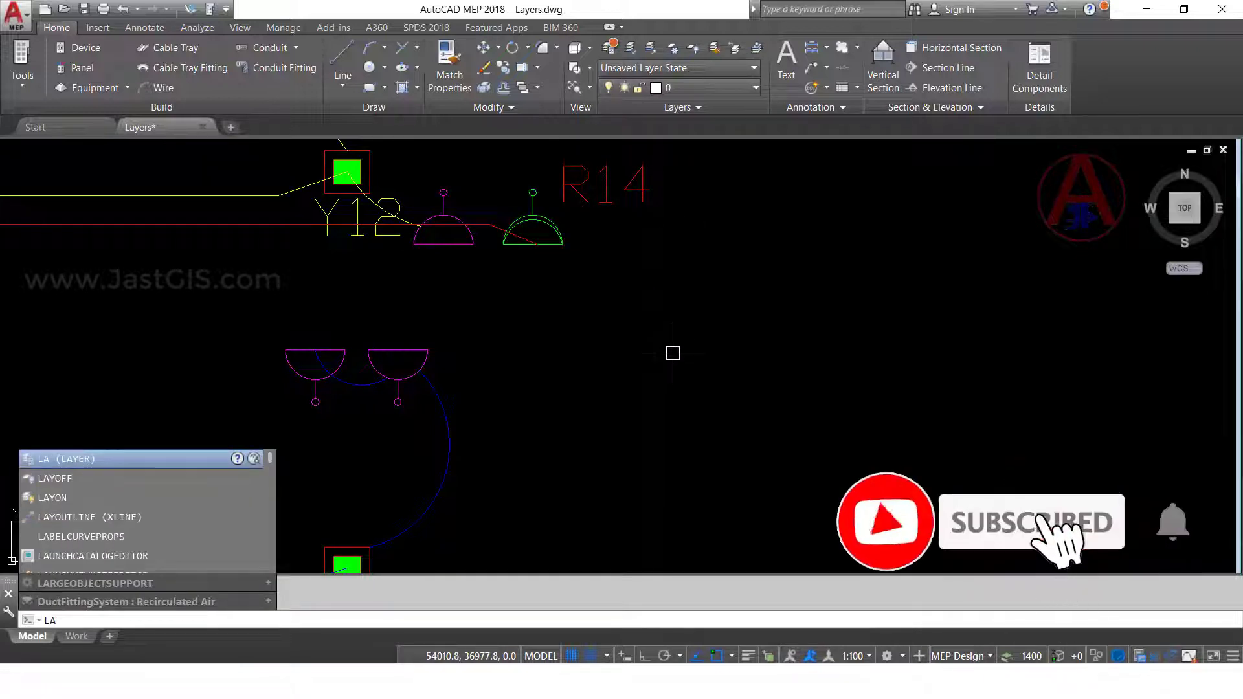
pyautogui.press('Return')
# - Create layer ELE-POWER SOCKET 1000W-pnt copied from ELE-DB-pnt and close the manager
pyautogui.click(165, 204)
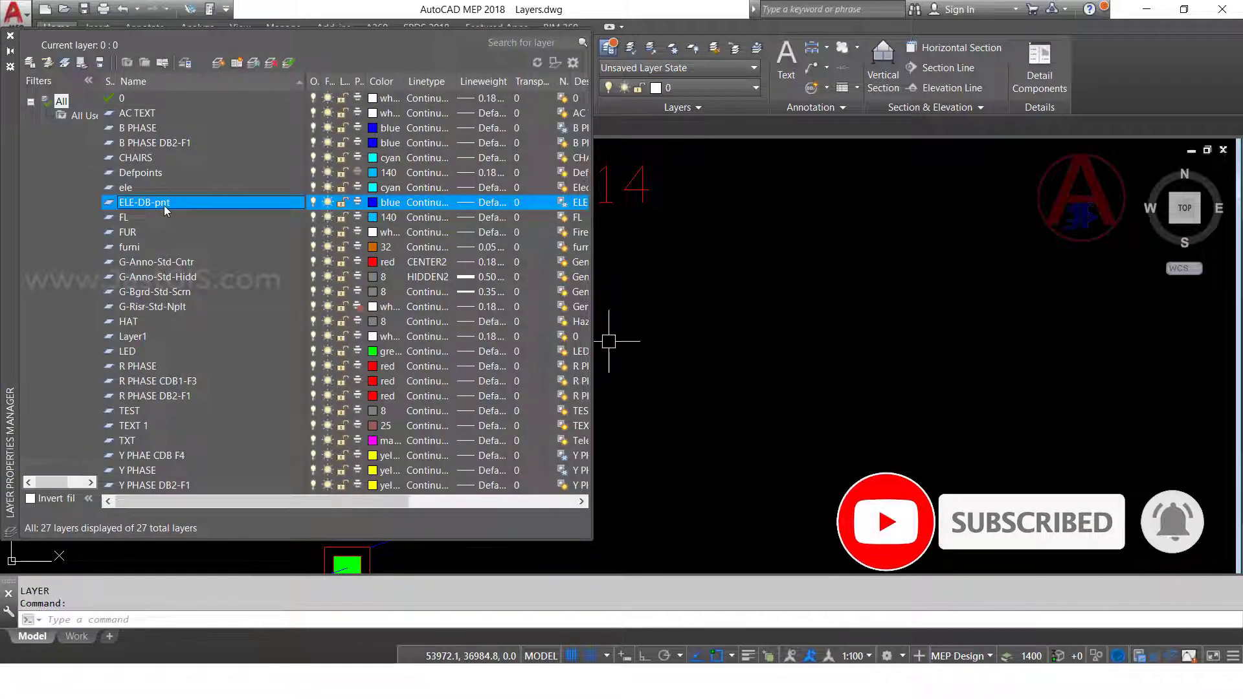
pyautogui.hotkey('alt', 'n')
pyautogui.write('ELE')
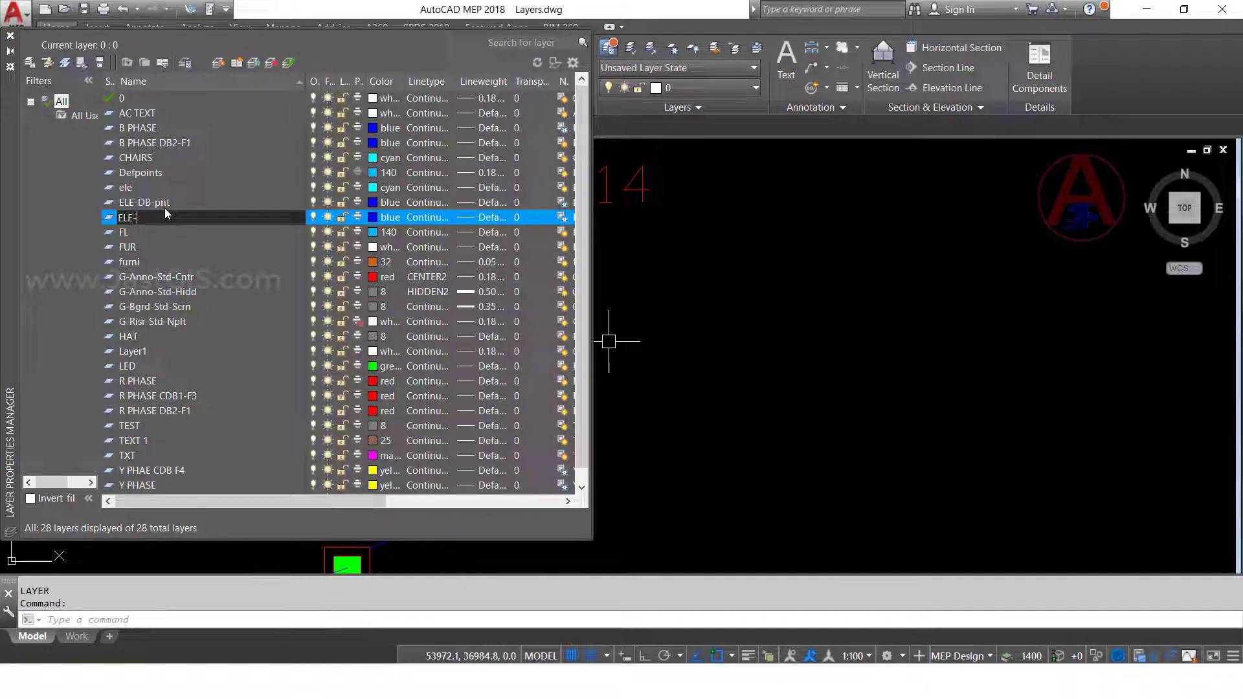
pyautogui.write('-POWER SOCKET 1000W-pnt')
pyautogui.press('Return')
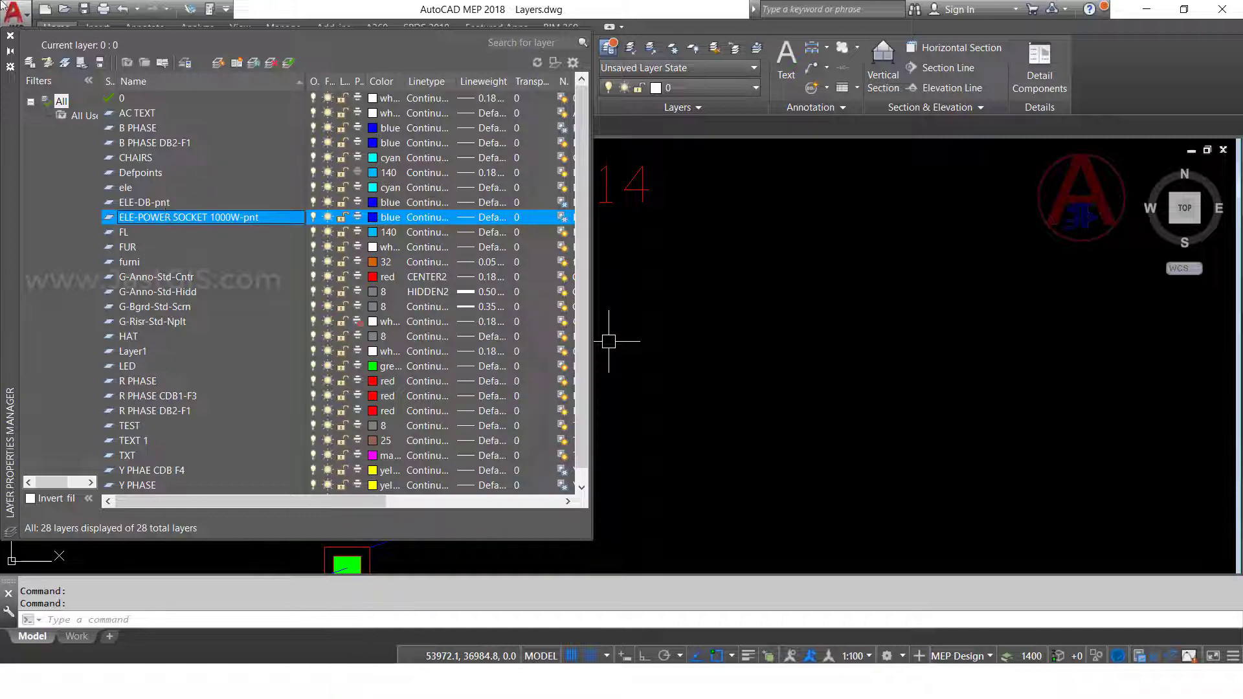
pyautogui.click(9, 36)
# - Find all six PS123 power sockets from a sample socket and reselect them as Previous
pyautogui.scroll(-2, 573, 250)
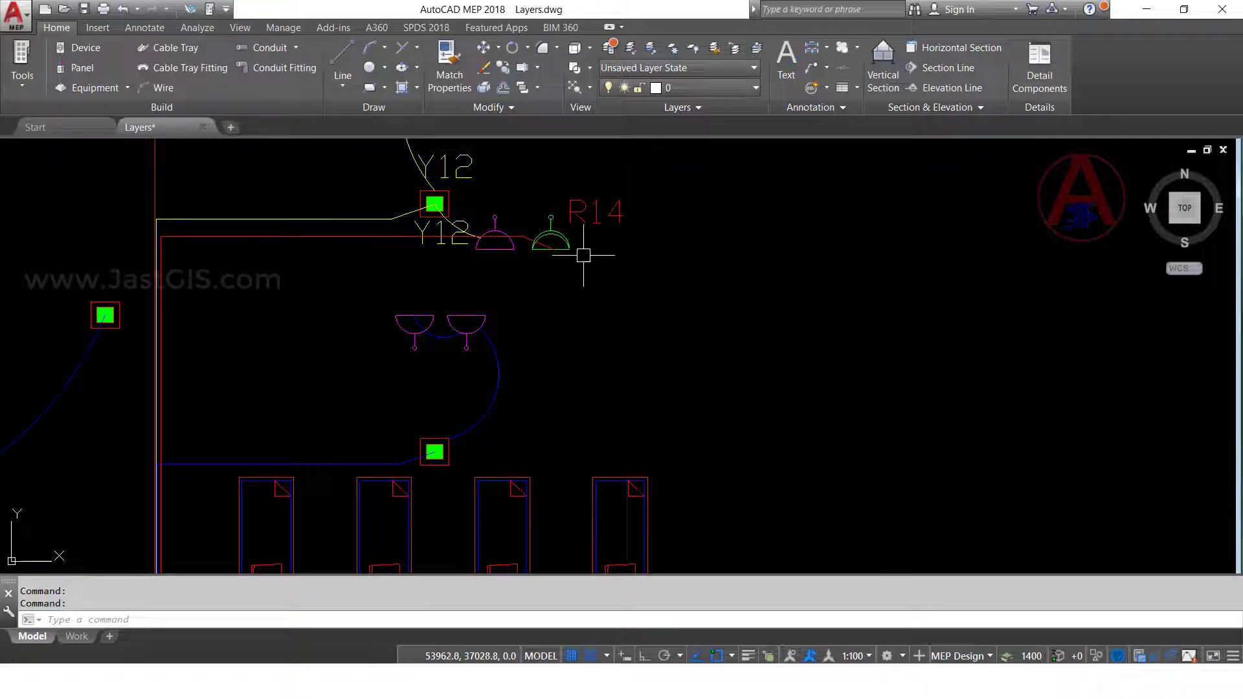
pyautogui.press('Return')
pyautogui.click(566, 241)
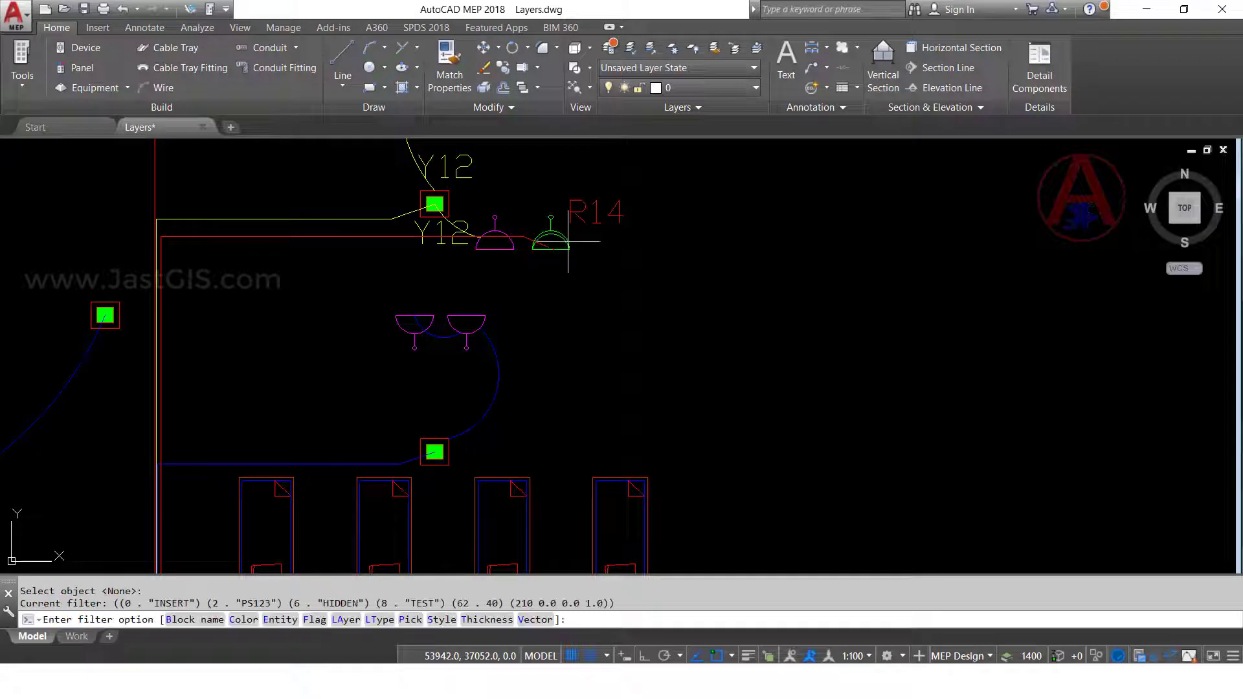
pyautogui.press('Return')
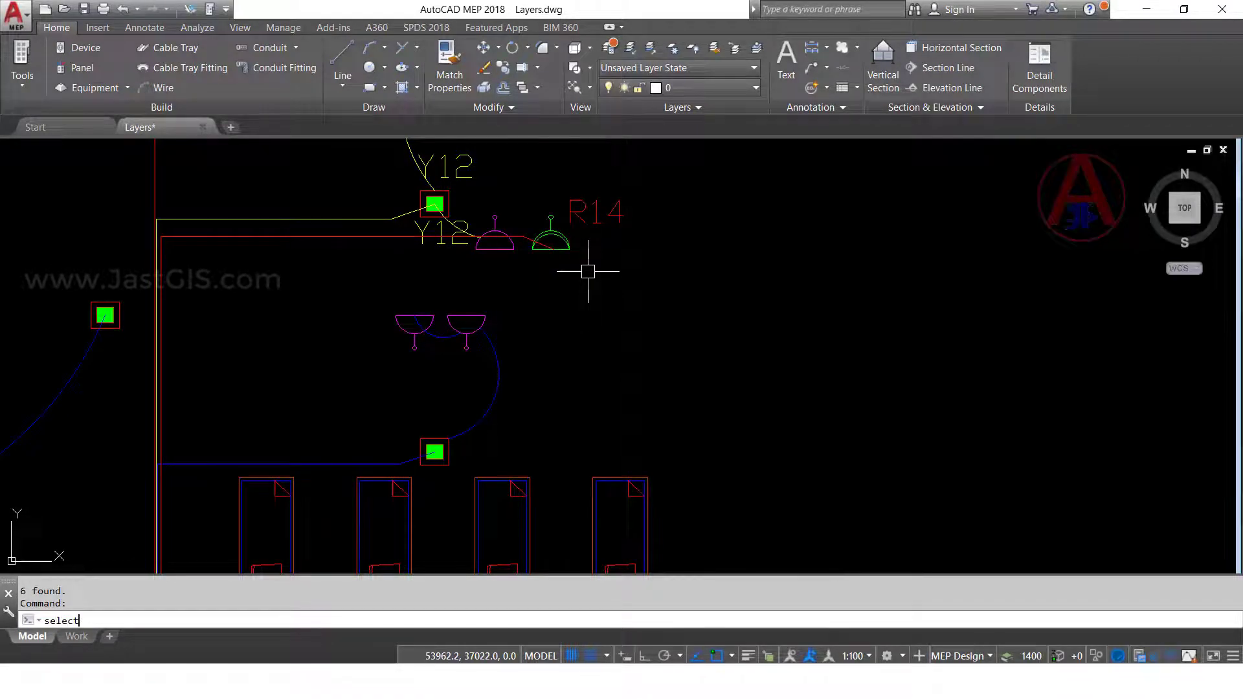
pyautogui.press('Return')
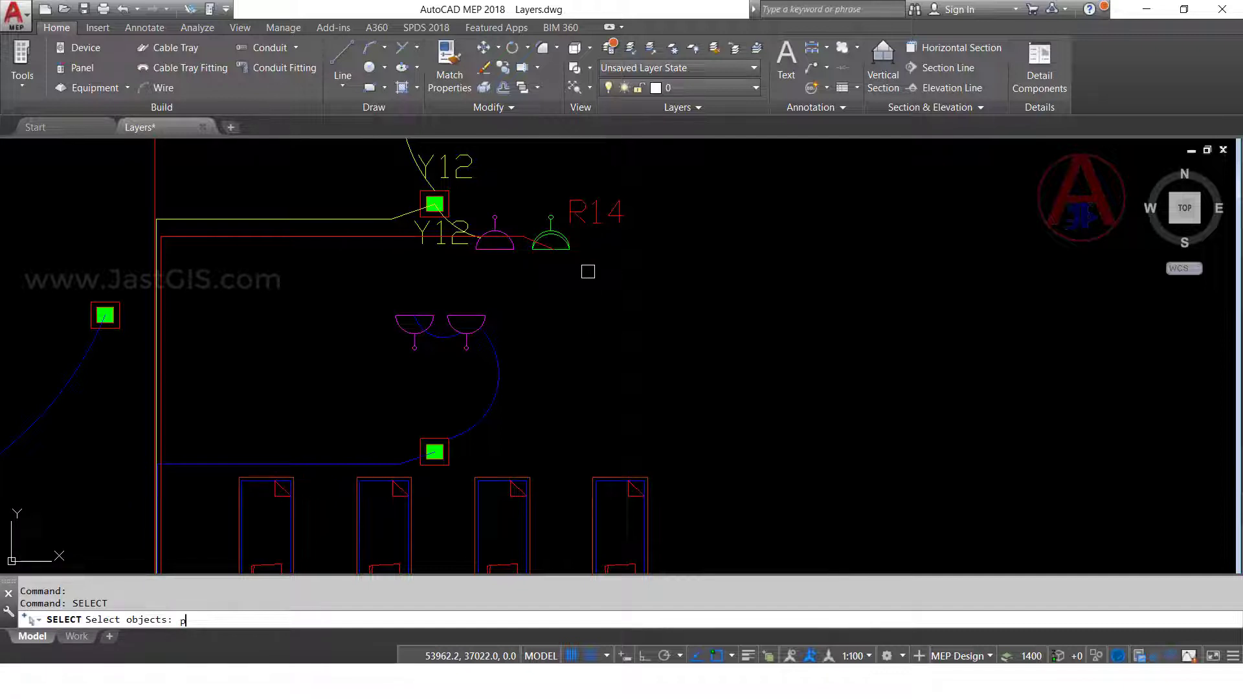
pyautogui.press('Return')
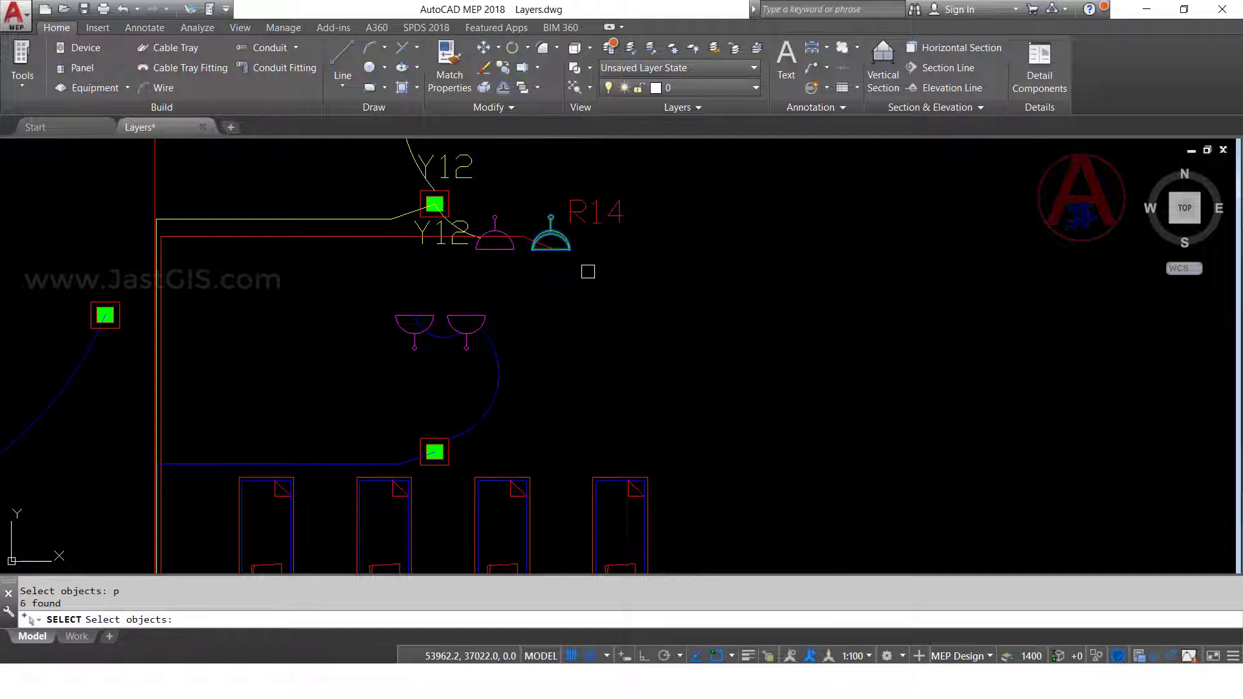
pyautogui.press('Return')
# - Move the six power sockets onto ELE-POWER SOCKET 1000W-pnt and check one socket's layer
pyautogui.scroll(-6, 589, 272)
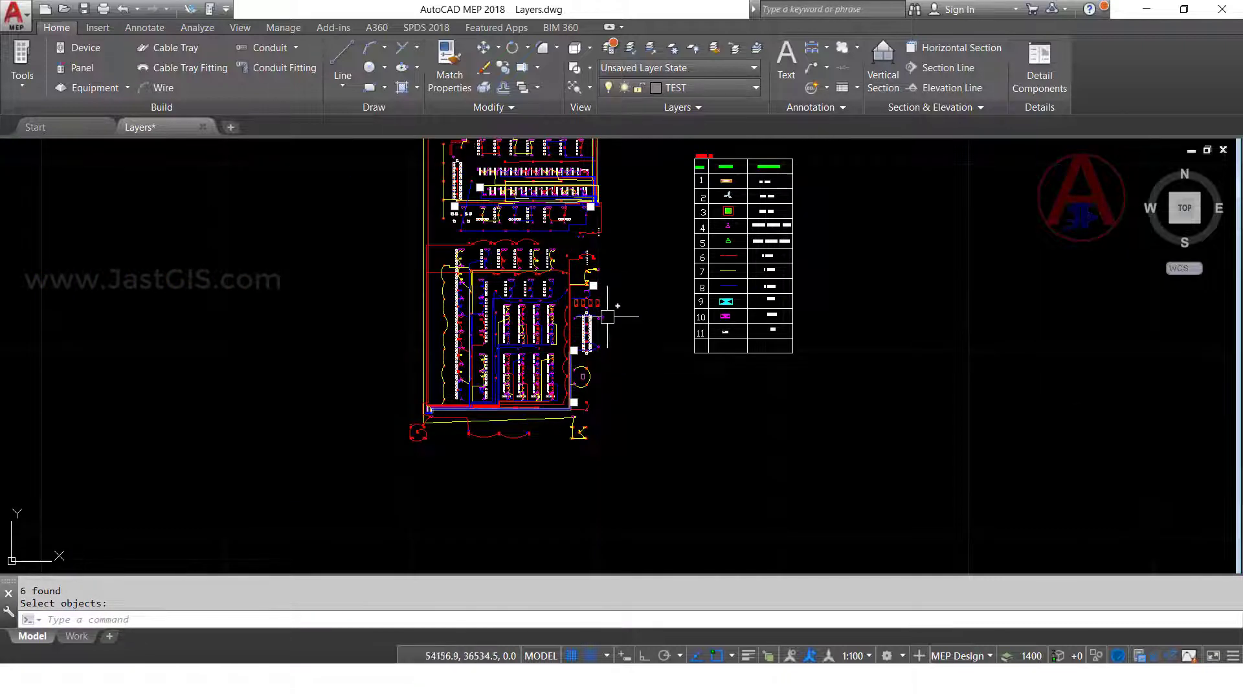
pyautogui.scroll(12, 596, 267)
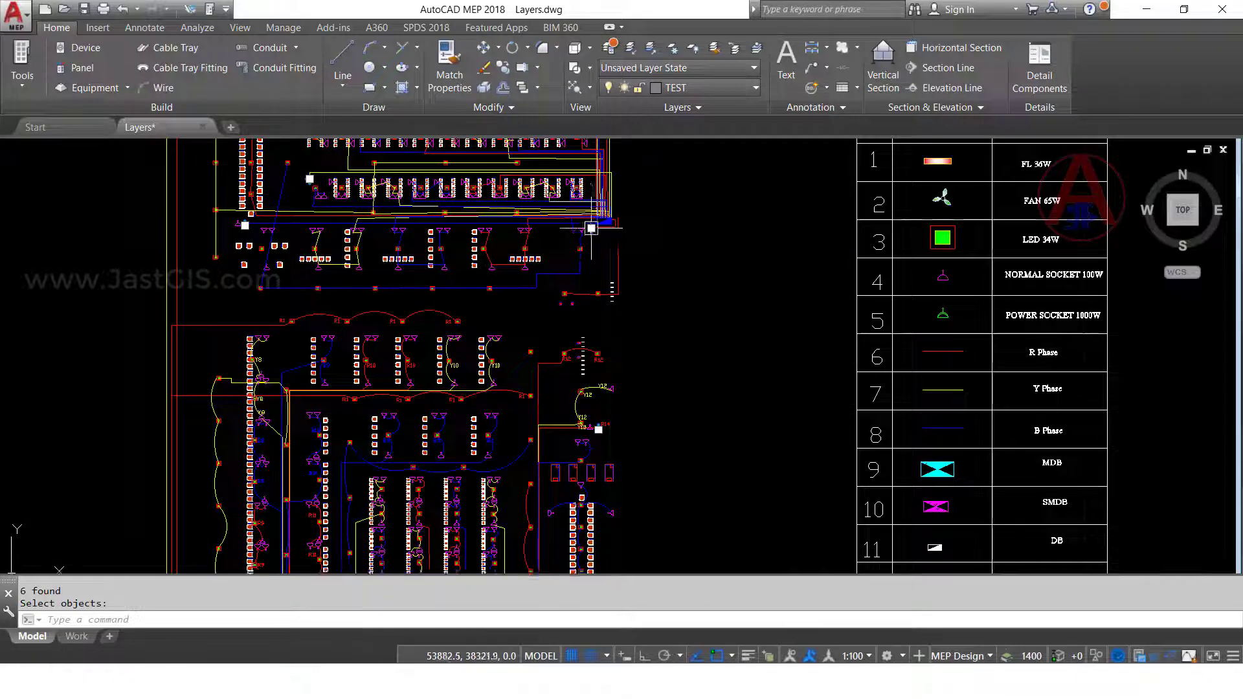
pyautogui.scroll(-4, 600, 242)
pyautogui.scroll(2, 605, 246)
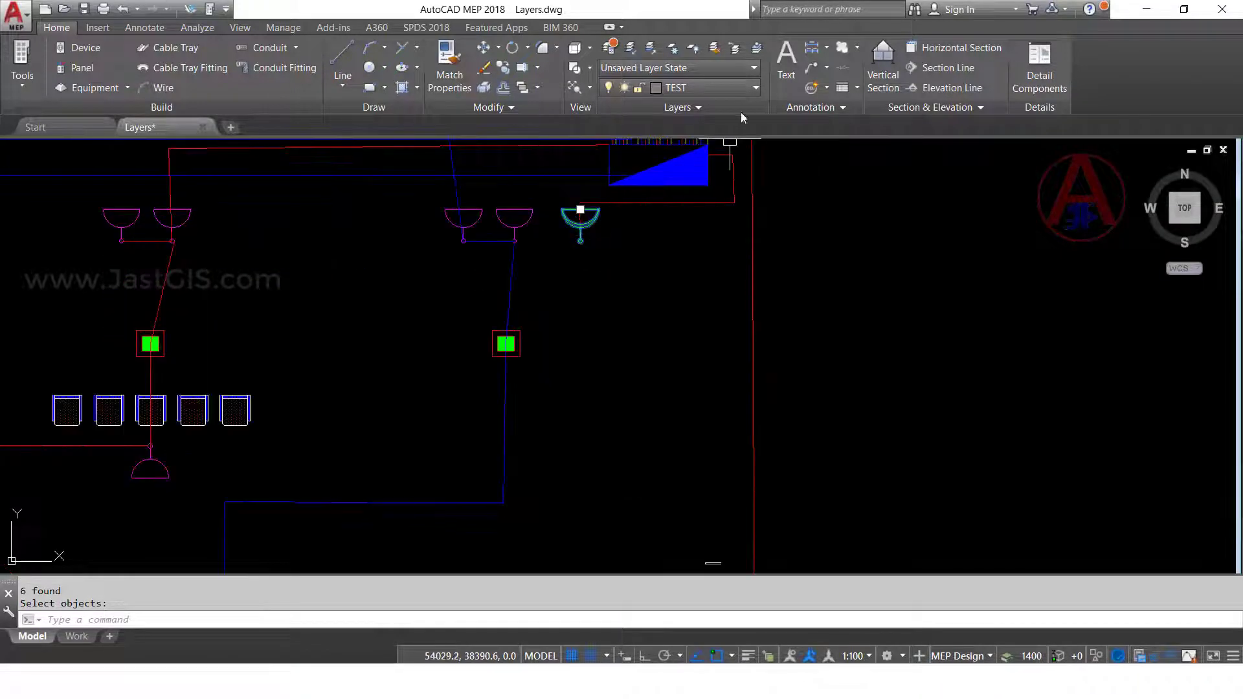
pyautogui.click(716, 92)
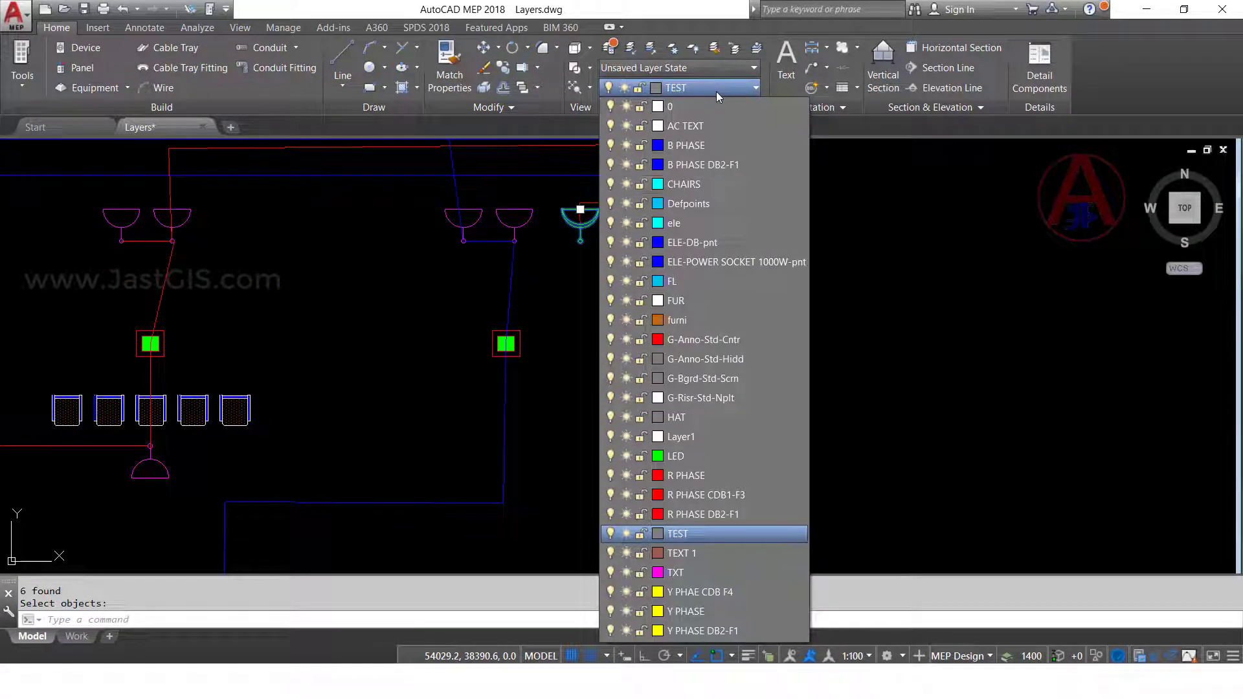
pyautogui.click(723, 265)
pyautogui.scroll(-5, 811, 372)
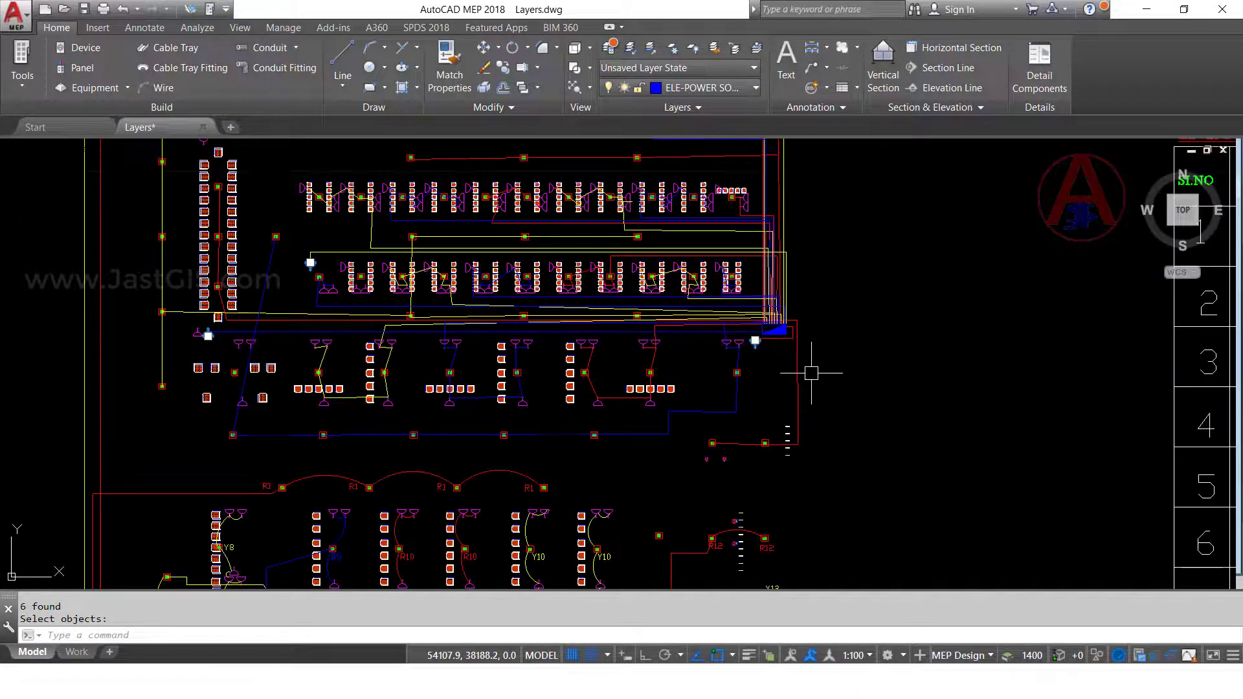
pyautogui.press('Escape')
pyautogui.scroll(5, 751, 343)
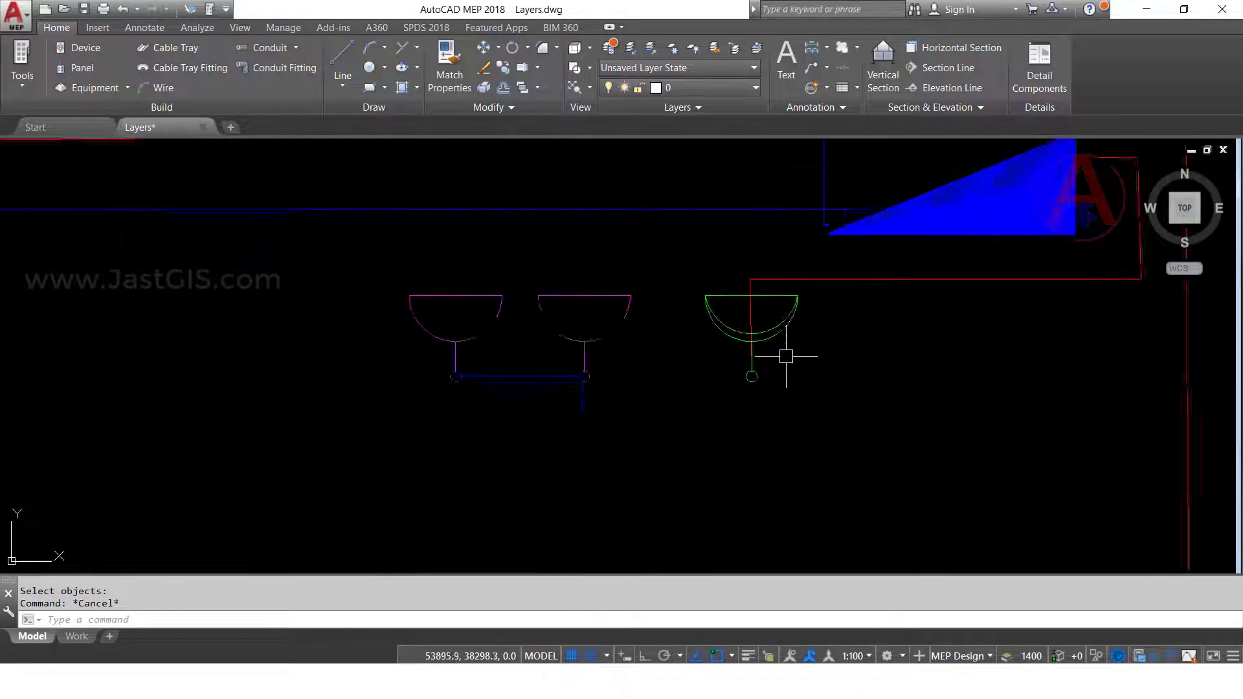
pyautogui.click(782, 319)
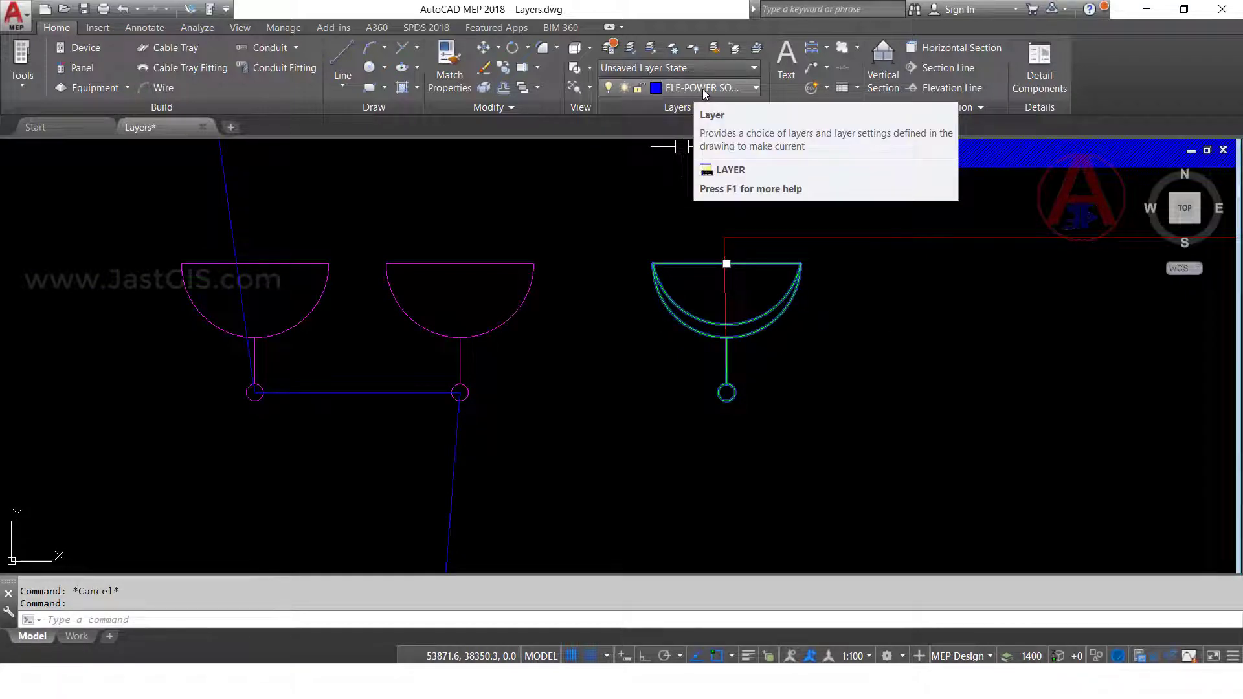
pyautogui.press('Escape')
pyautogui.scroll(-5, 680, 292)
pyautogui.moveTo(868, 324)
pyautogui.mouseDown(button='middle')
pyautogui.moveTo(855, 308)
pyautogui.moveTo(658, 339)
pyautogui.mouseUp(button='middle')
pyautogui.moveTo(1138, 447); pyautogui.dragTo(781, 335, button='middle')
pyautogui.doubleClick(980, 360)
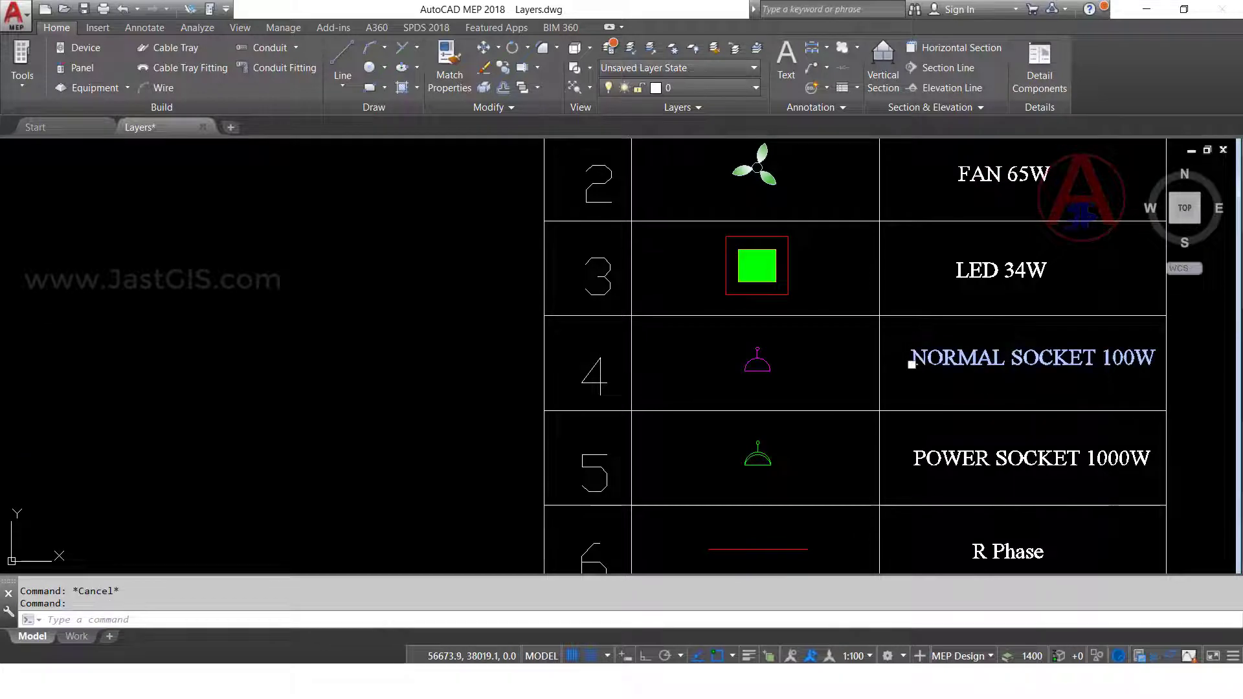
pyautogui.press('Escape')
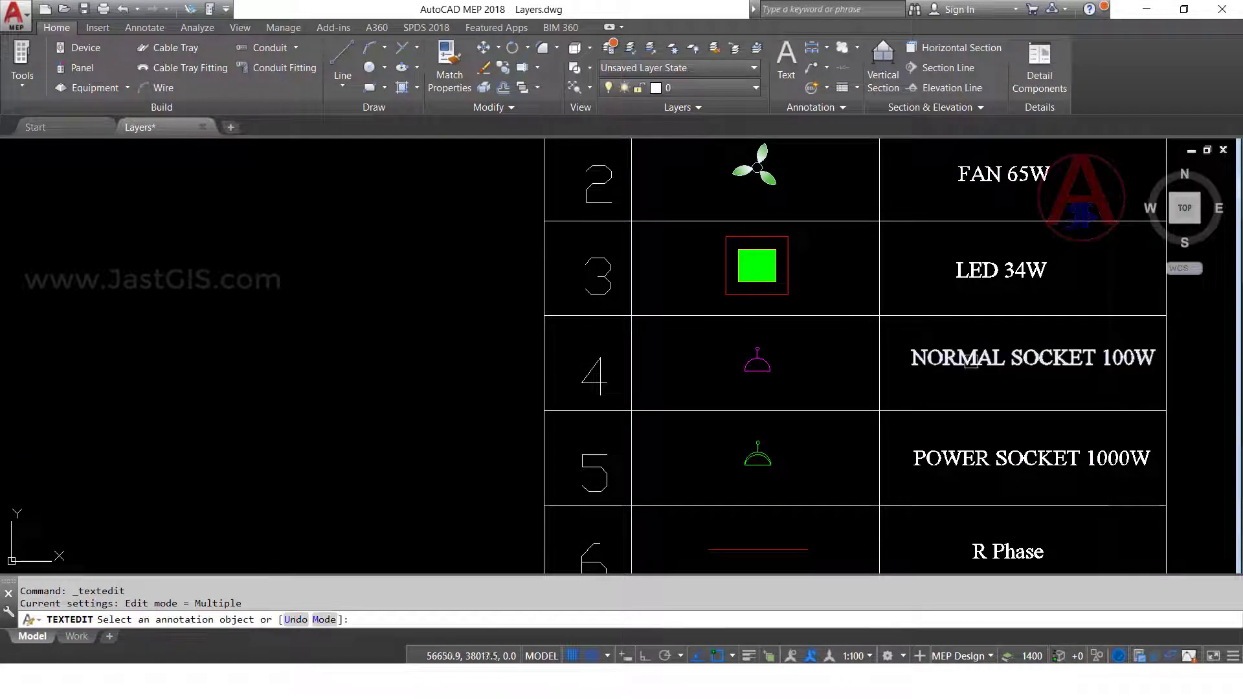
pyautogui.scroll(-8, 927, 414)
pyautogui.press('Escape')
pyautogui.scroll(6, 648, 363)
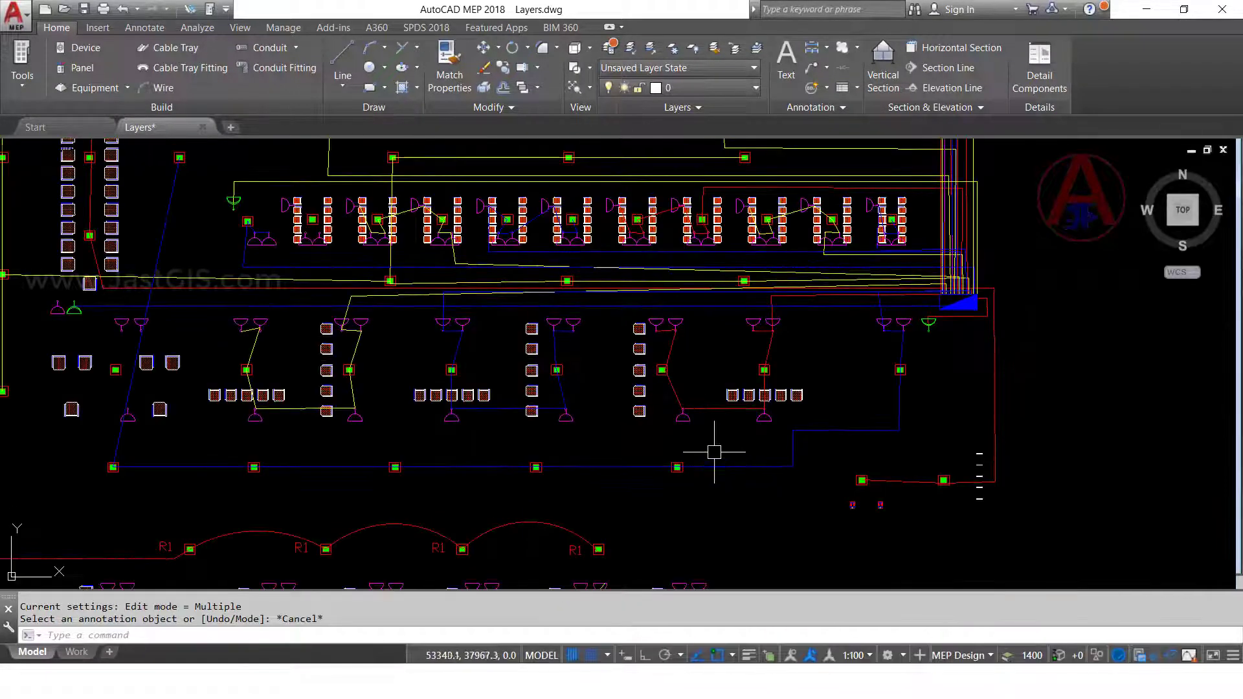
pyautogui.scroll(7, 688, 430)
pyautogui.click(682, 340)
pyautogui.click(666, 332)
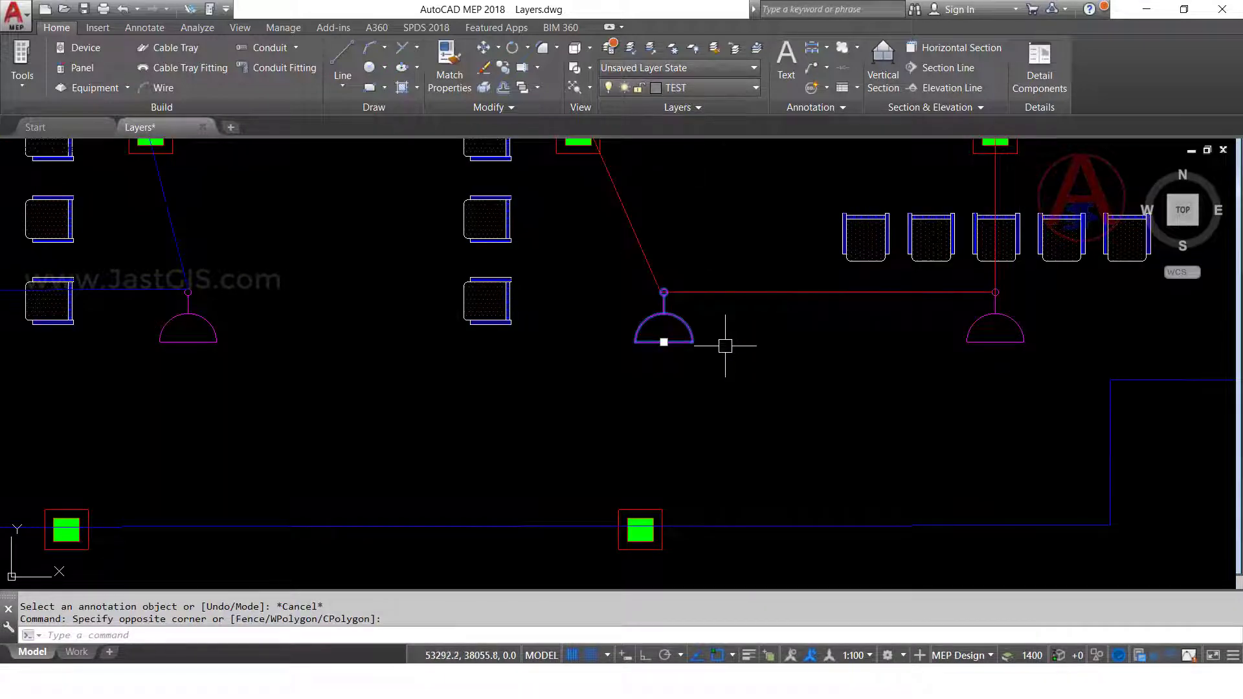
pyautogui.press('Escape')
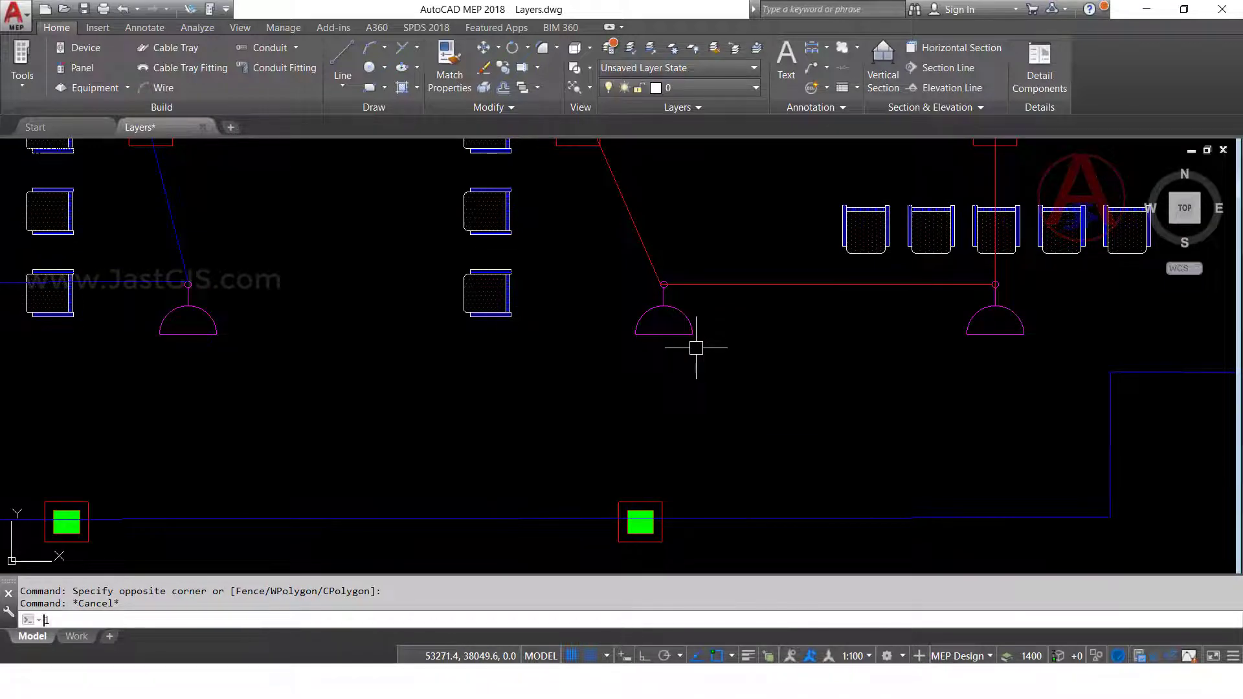
# - Create a new layer named ELE-NORMAL SOCKET 100W-pnt in the layer manager
pyautogui.write('a')
pyautogui.press('Return')
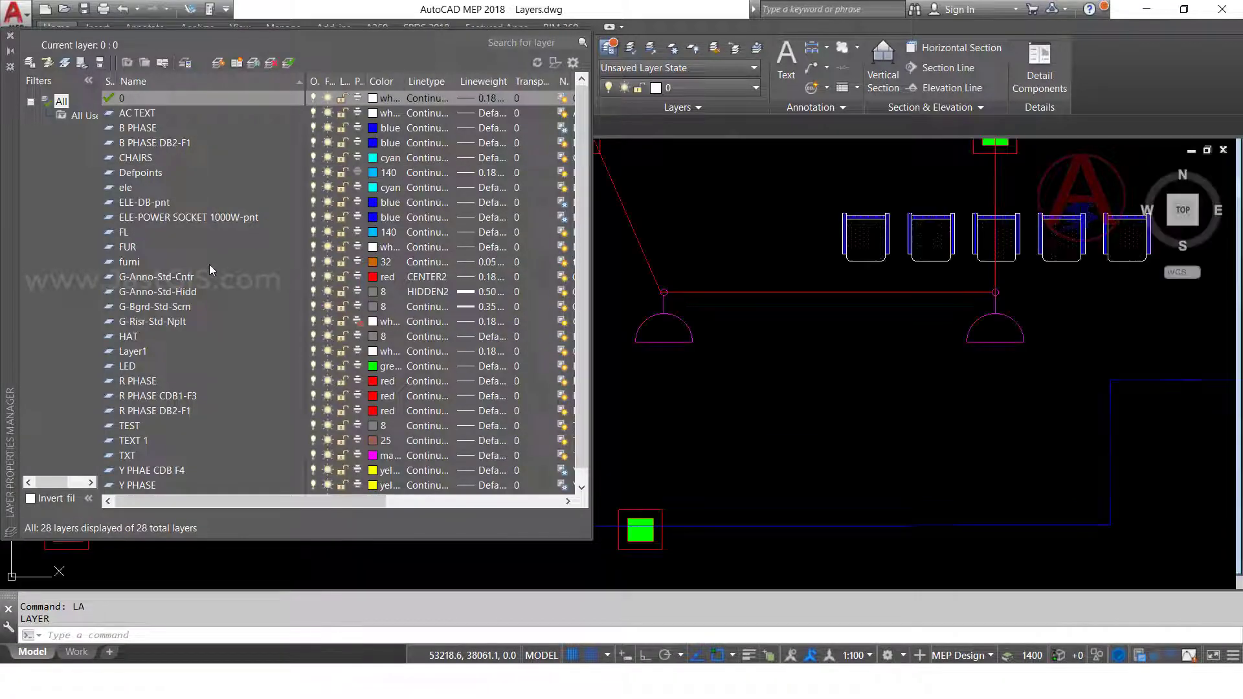
pyautogui.click(198, 274)
pyautogui.hotkey('alt', 'n')
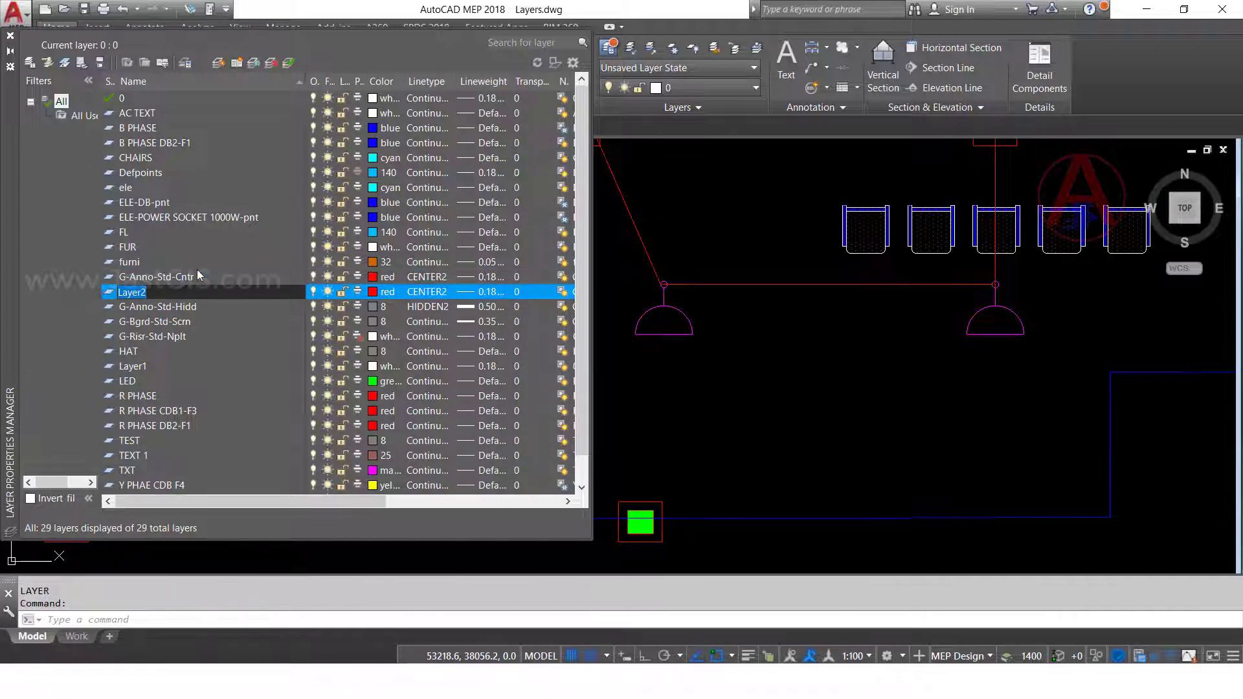
pyautogui.write('ELE-NORMAL SOCKET 100W-pnt')
pyautogui.press('Return')
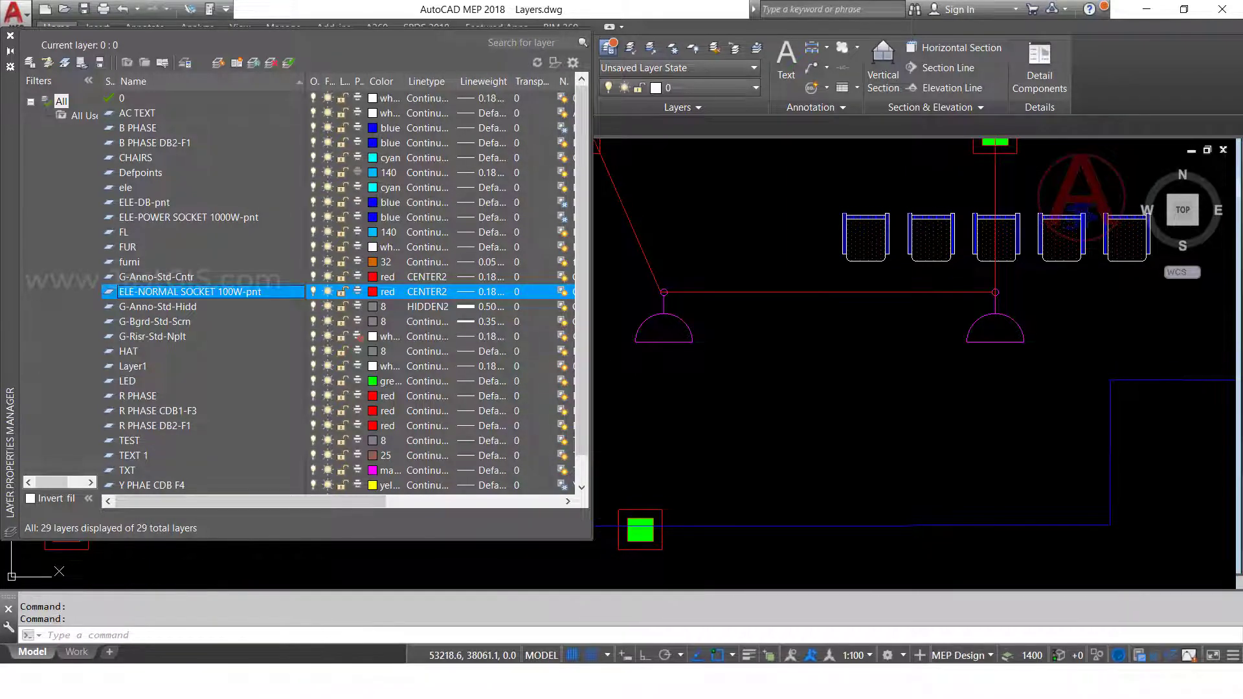
# - Close the layer manager and use SSX on a normal socket to find 355 matches
pyautogui.click(10, 35)
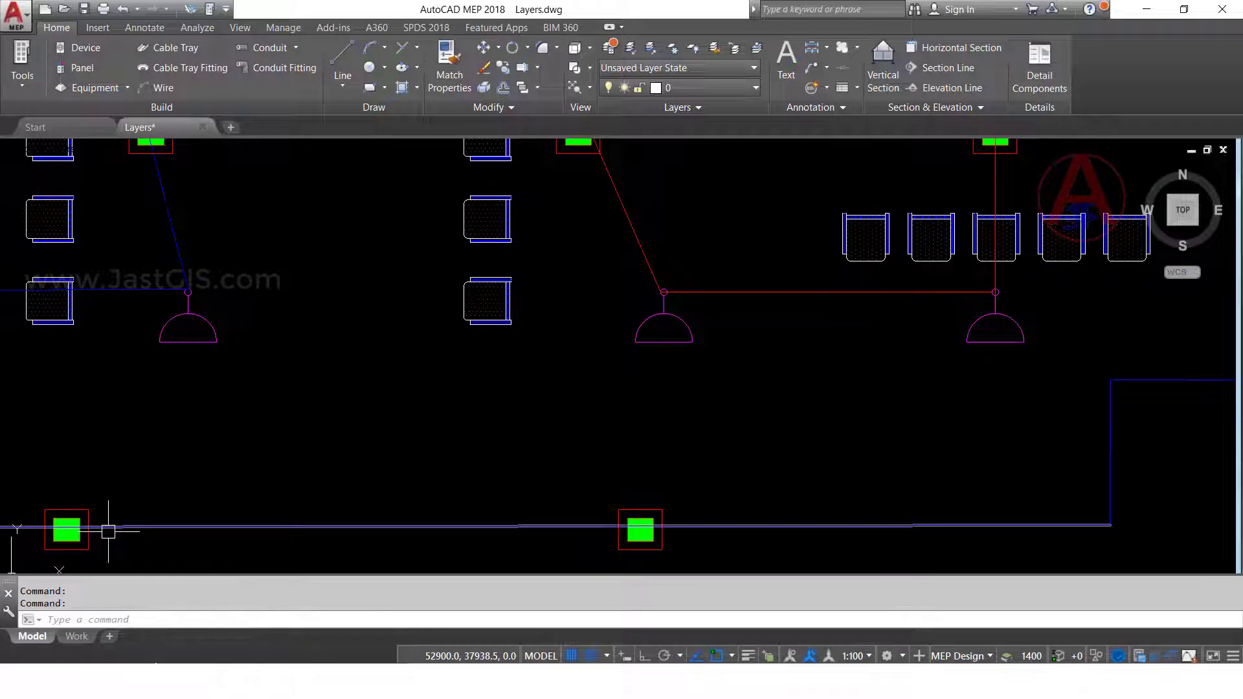
pyautogui.write('SSX')
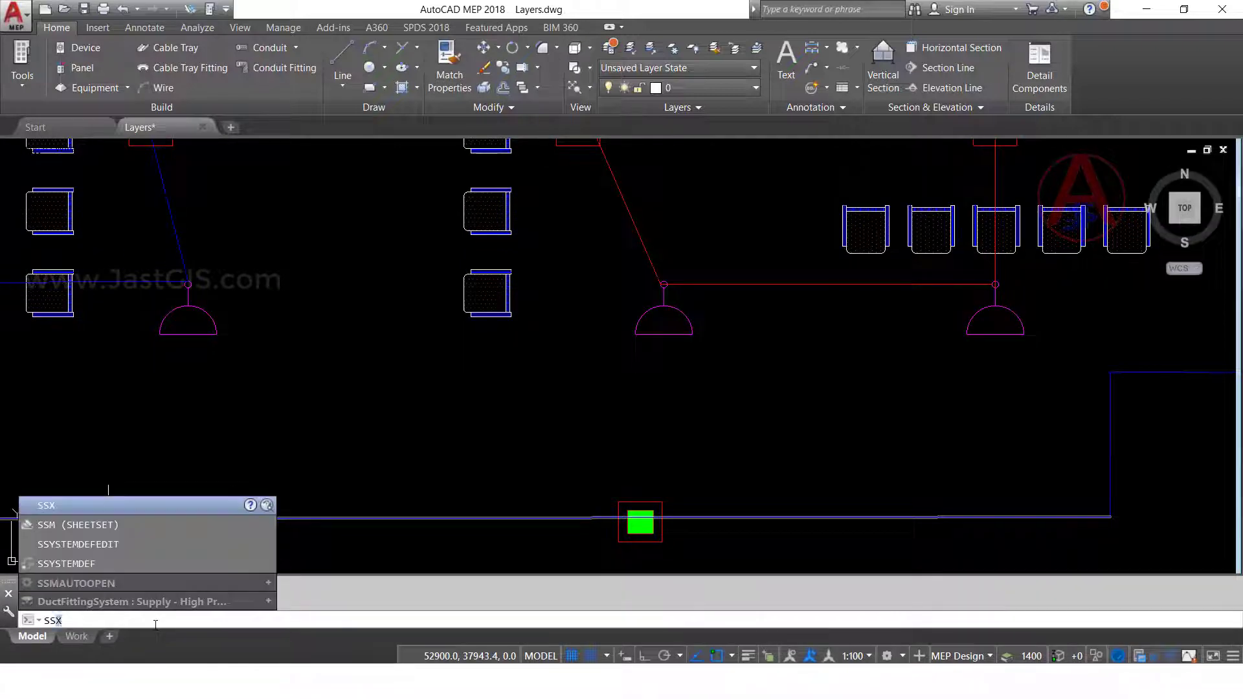
pyautogui.press('Return')
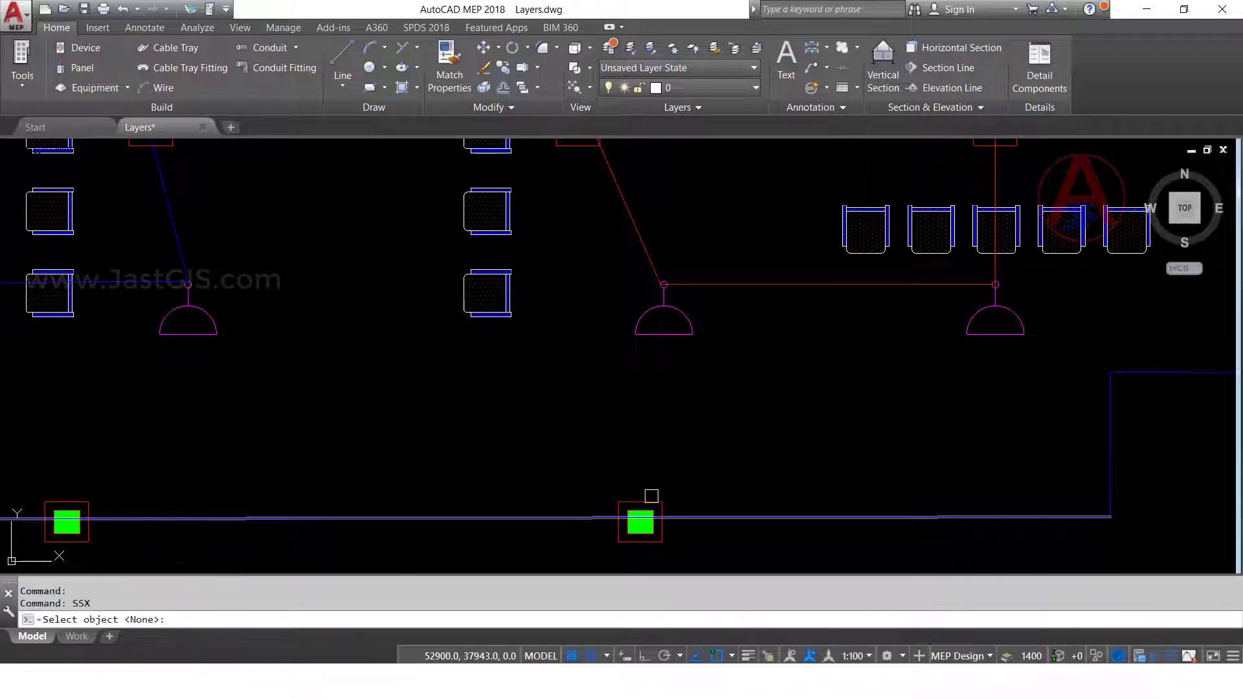
pyautogui.click(638, 322)
pyautogui.press('Return')
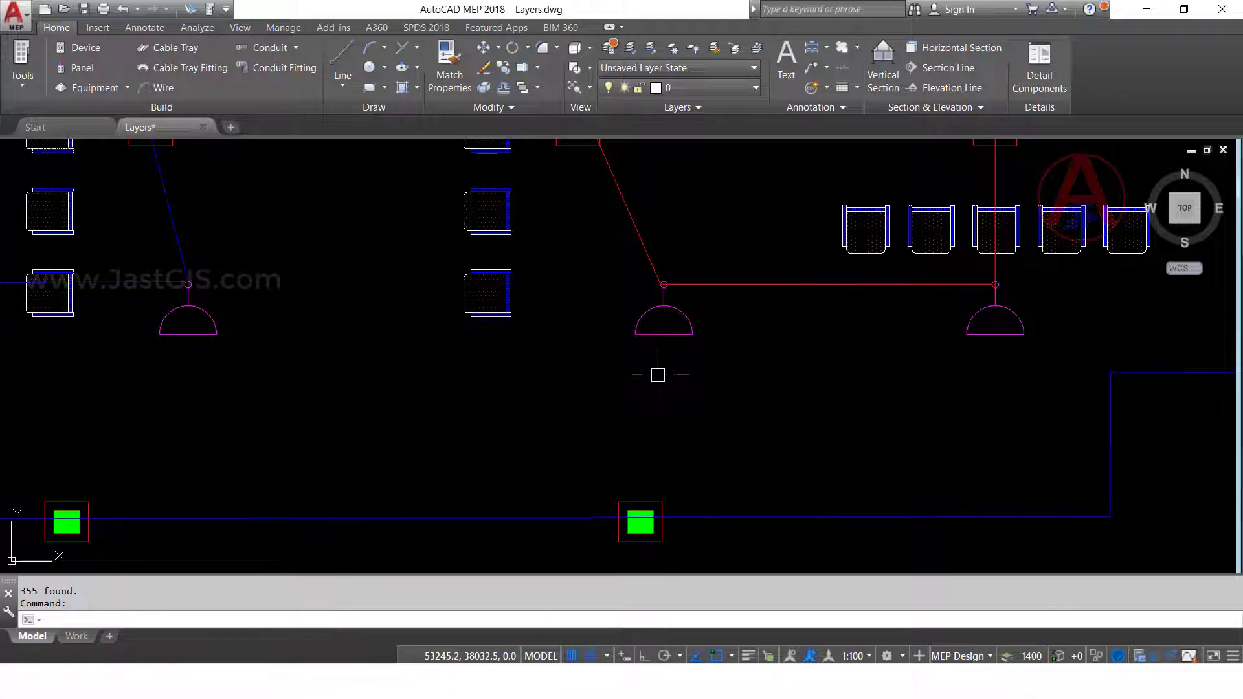
# - Reselect the 355 found objects with SELECT and the Previous option
pyautogui.write('sel')
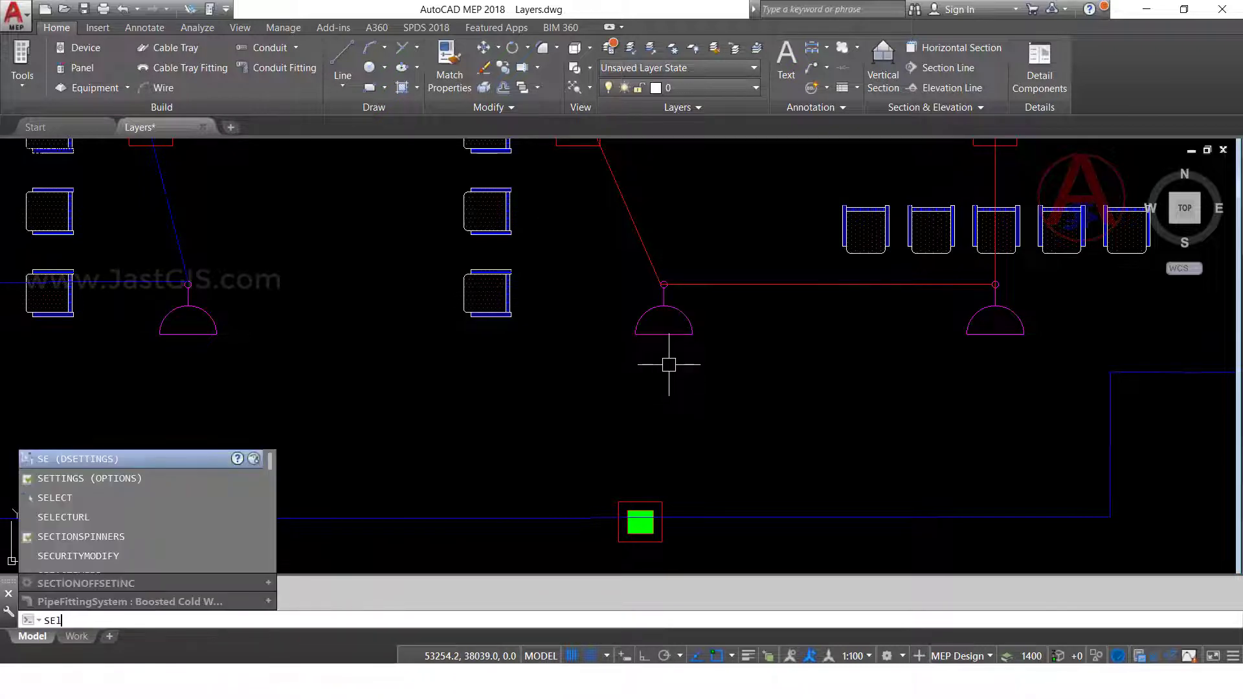
pyautogui.write('ect')
pyautogui.press('Return')
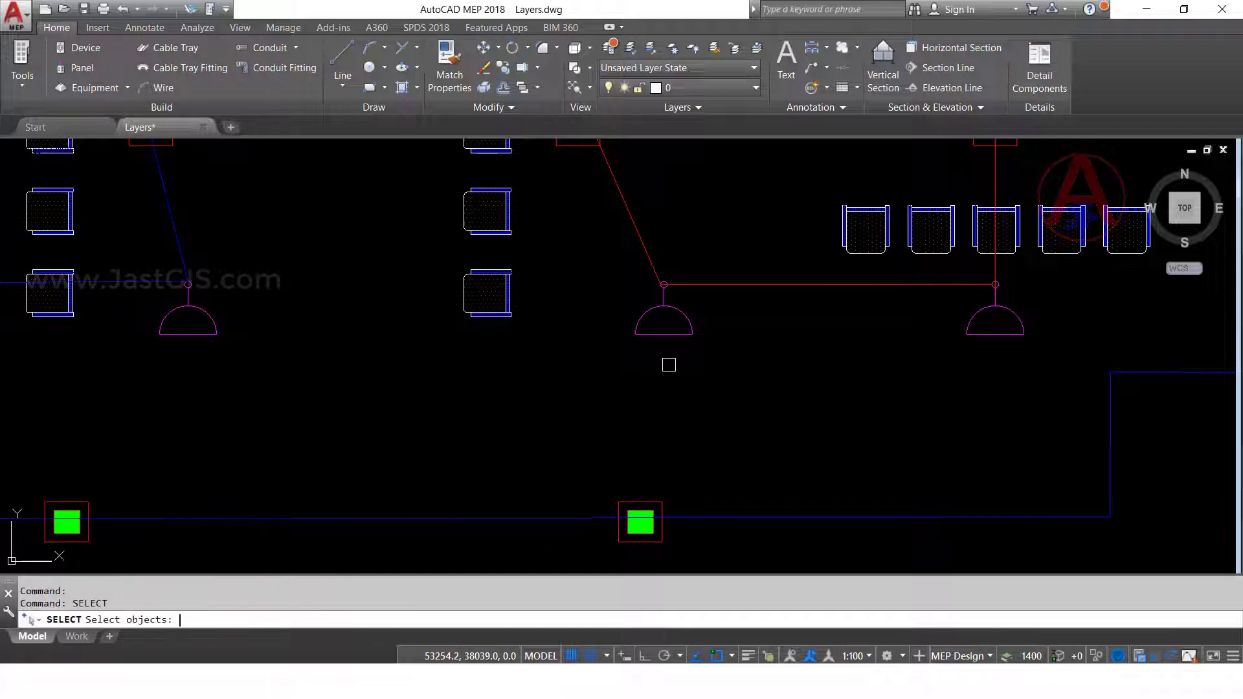
pyautogui.write('p')
pyautogui.press('Return')
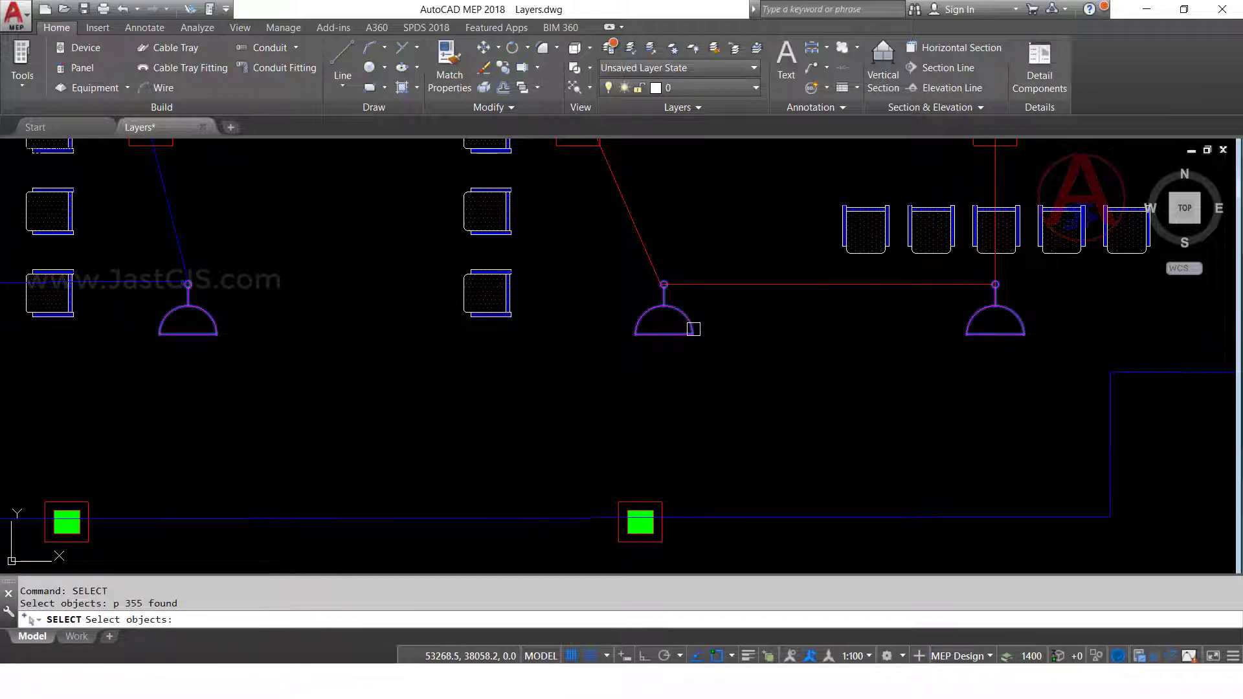
pyautogui.press('Return')
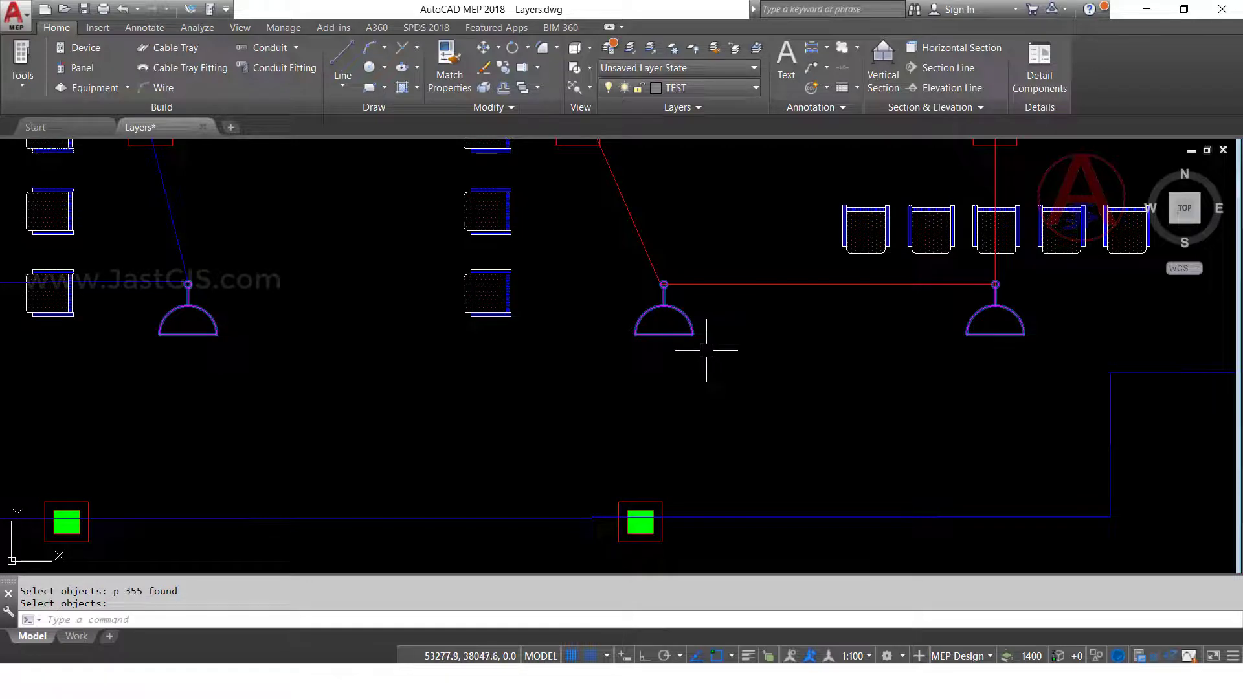
# - Assign the 355 normal-socket objects to ELE-NORMAL SOCKET 100W-pnt and verify on one socket
pyautogui.scroll(-6, 709, 292)
pyautogui.scroll(-2, 716, 297)
pyautogui.scroll(8, 716, 297)
pyautogui.scroll(2, 583, 292)
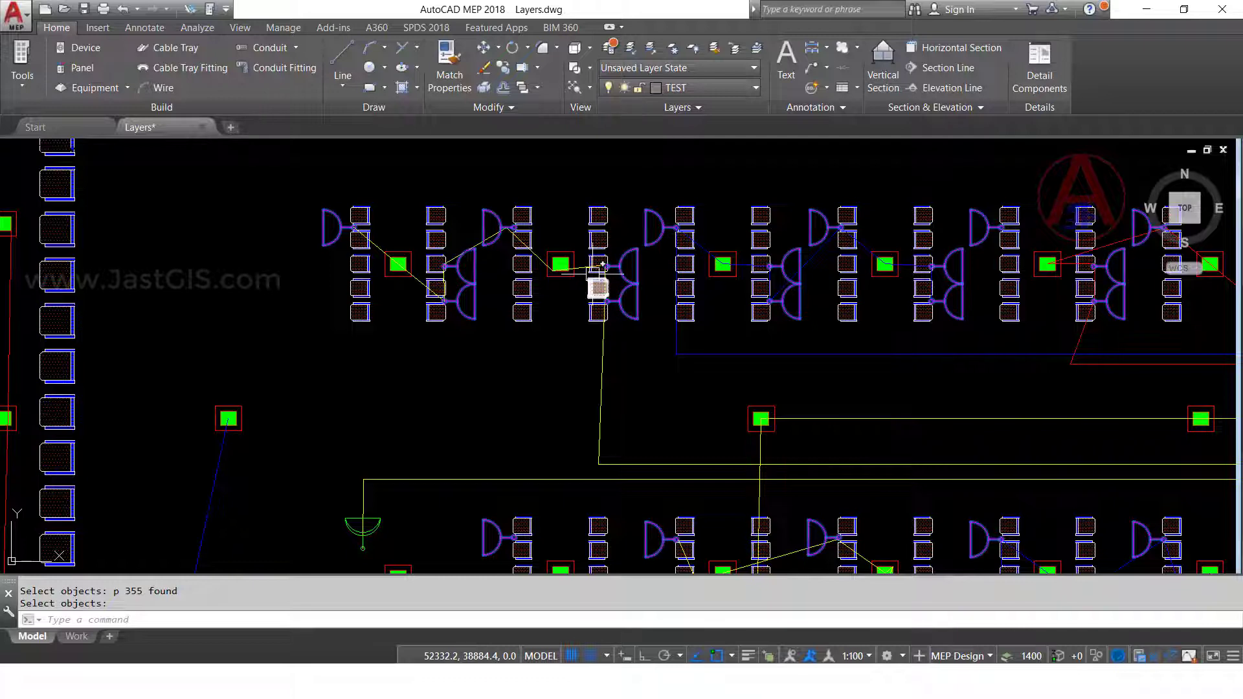
pyautogui.scroll(-5, 599, 268)
pyautogui.scroll(3, 745, 146)
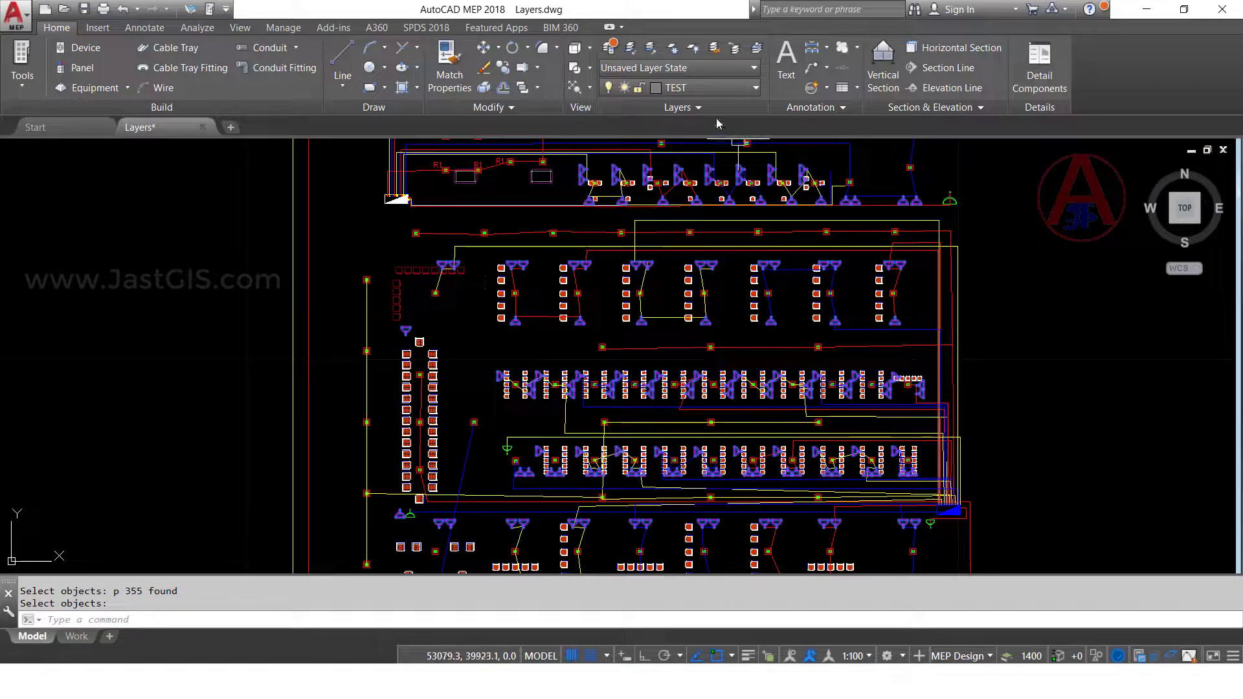
pyautogui.click(689, 91)
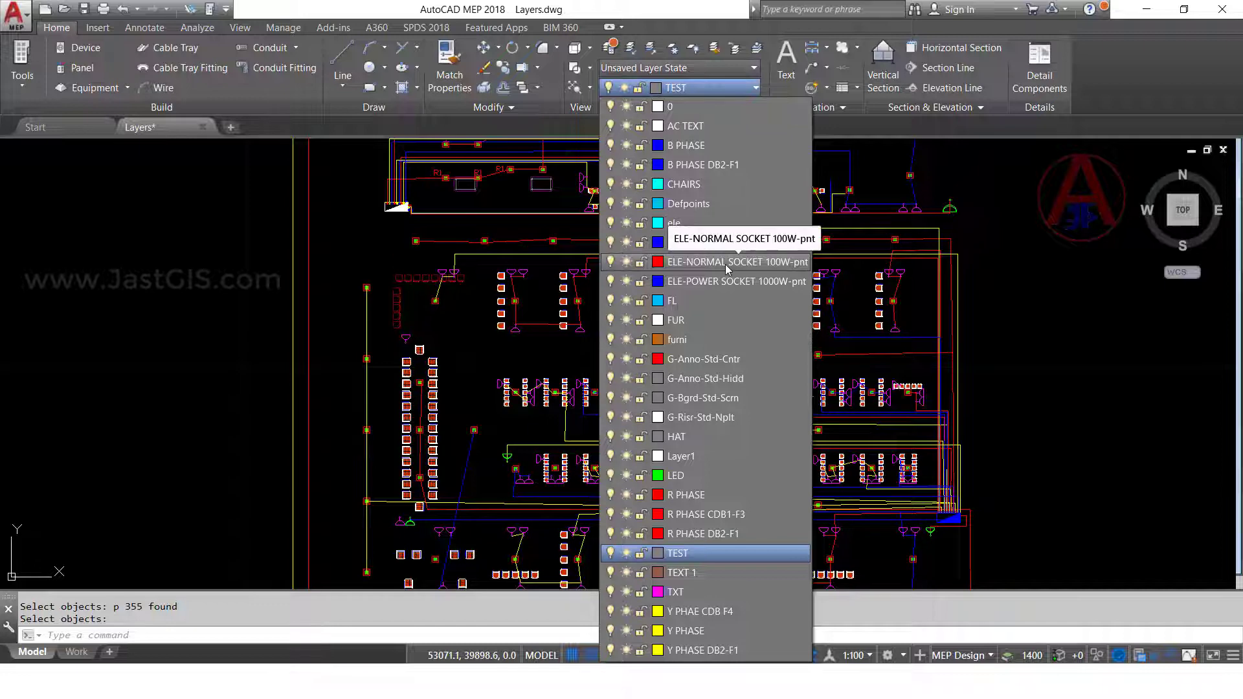
pyautogui.click(726, 263)
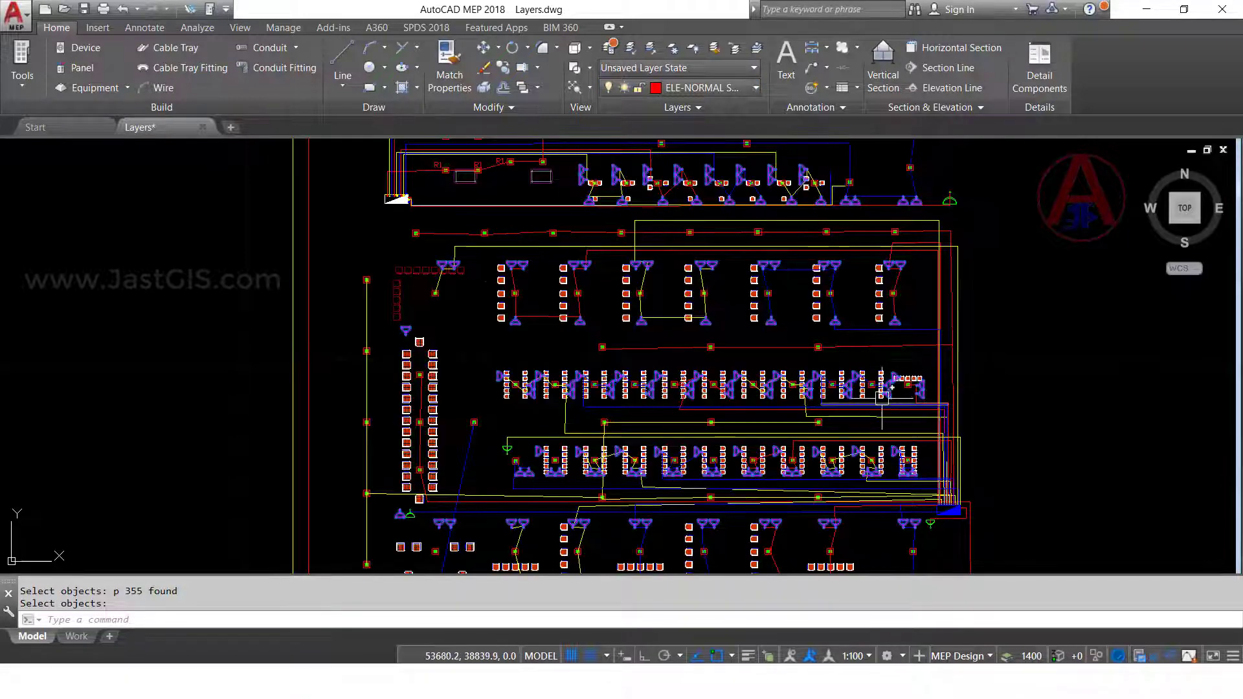
pyautogui.press('Escape')
pyautogui.scroll(8, 816, 391)
pyautogui.click(769, 295)
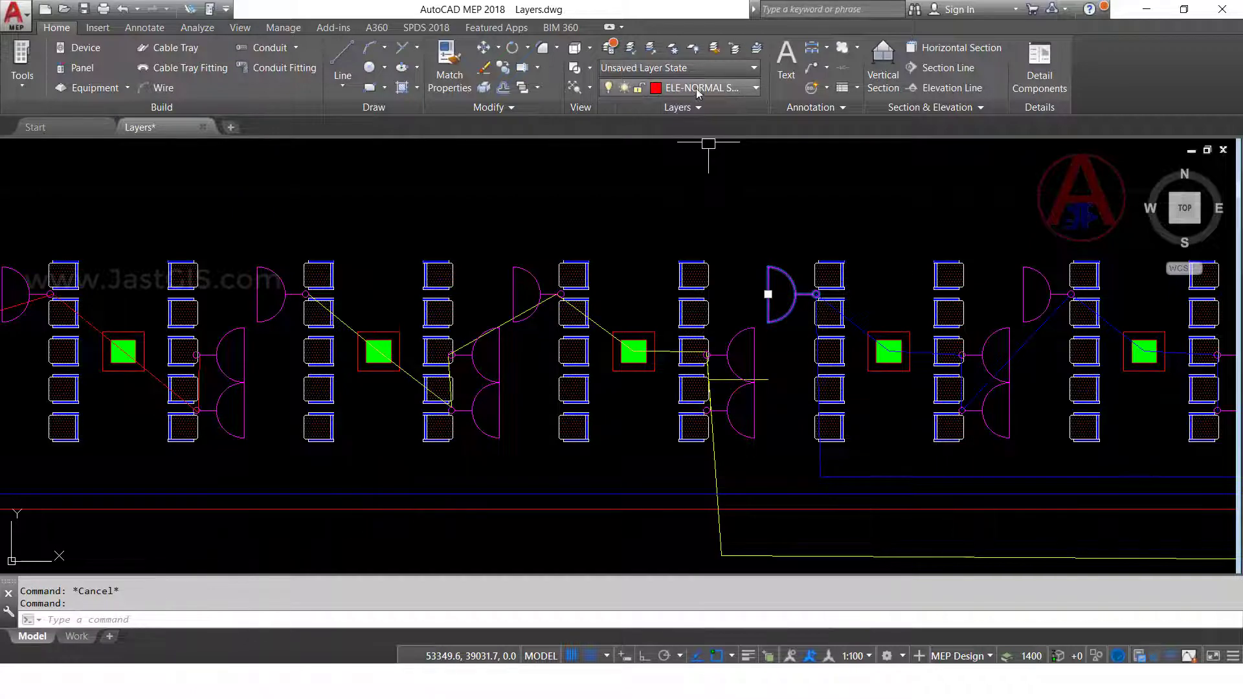